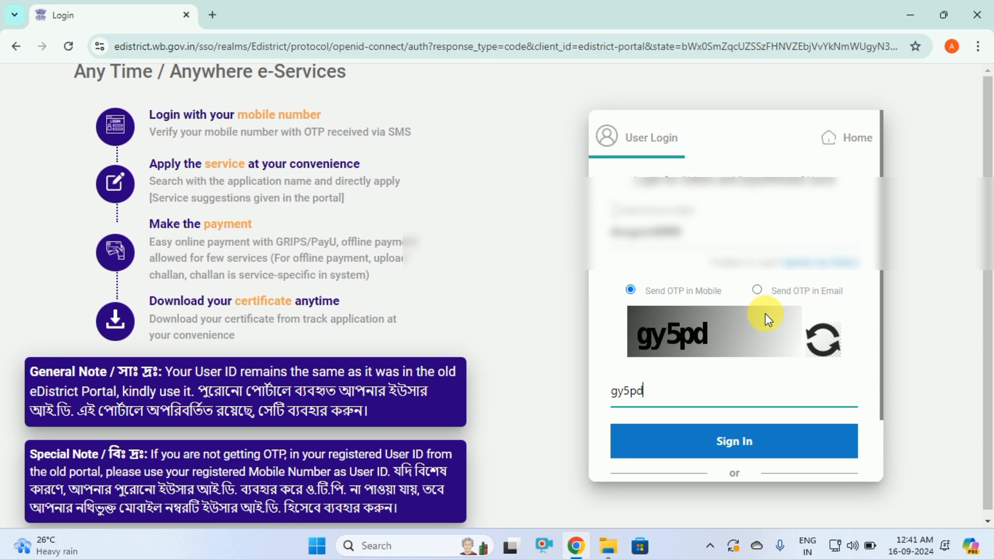
# Request the one-time password for the citizen login, enter the received OTP and submit it to sign in.
pyautogui.click(713, 446)
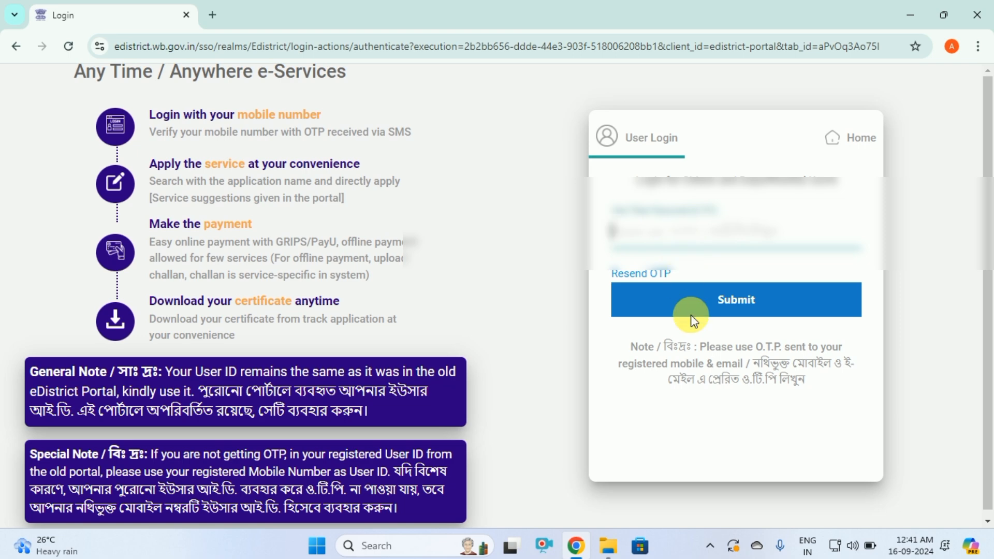
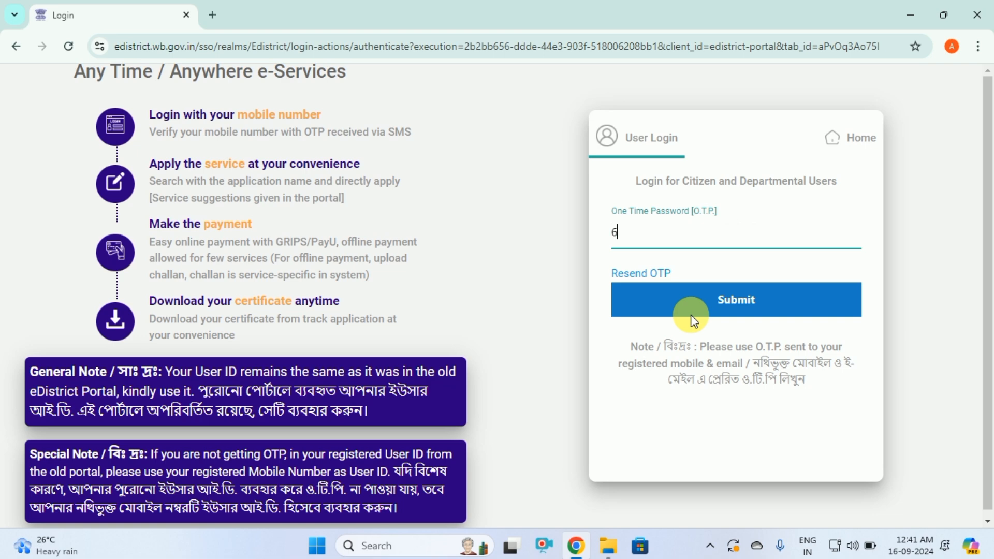
pyautogui.click(689, 311)
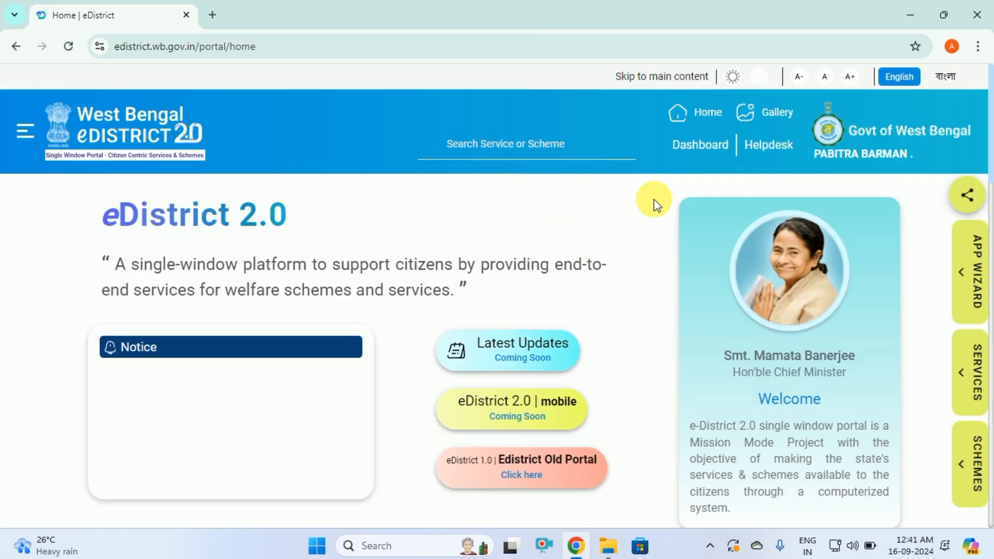
# Open the dashboard and view the send-back remarks of the first income certificate application dated 13/09/2024, closing them when read.
pyautogui.click(705, 154)
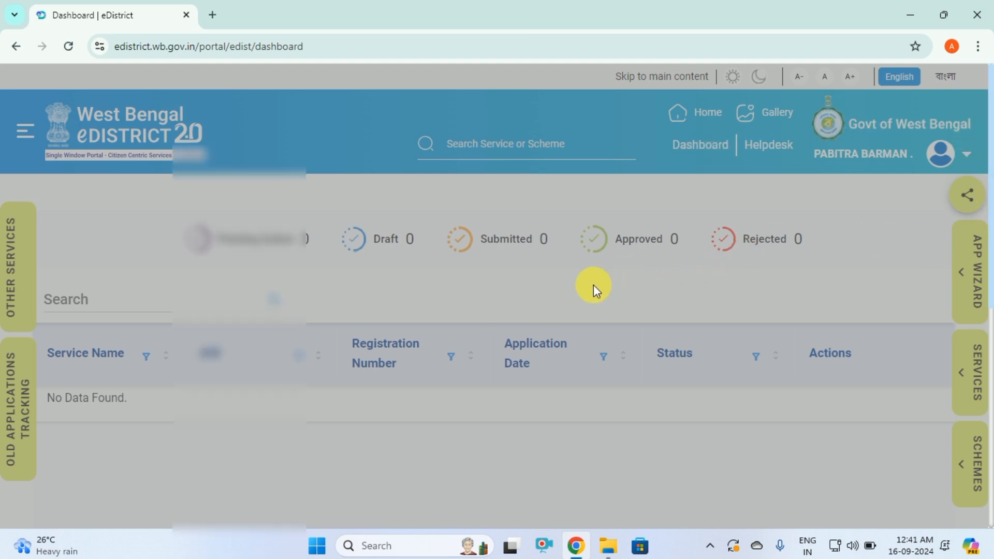
pyautogui.moveTo(990, 195); pyautogui.dragTo(991, 313)
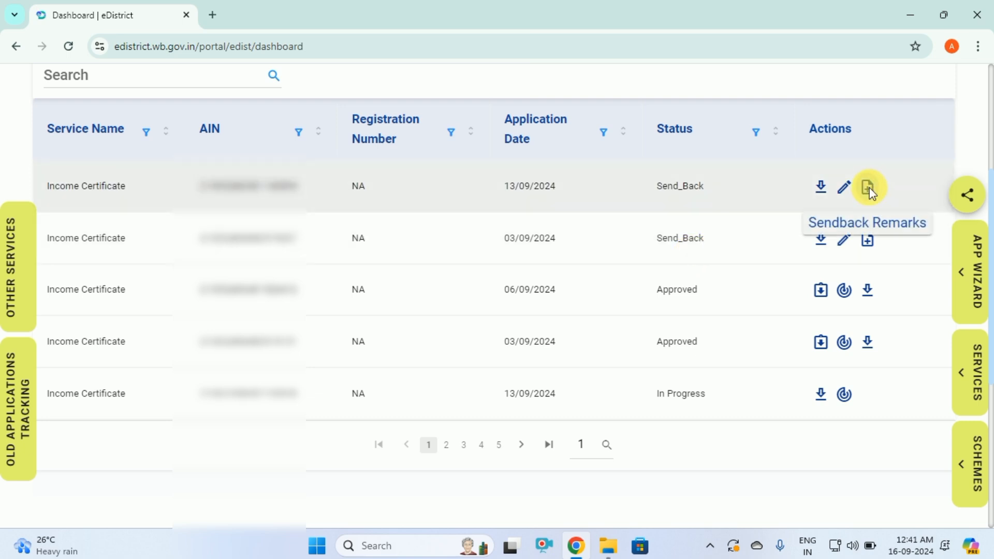
pyautogui.click(869, 189)
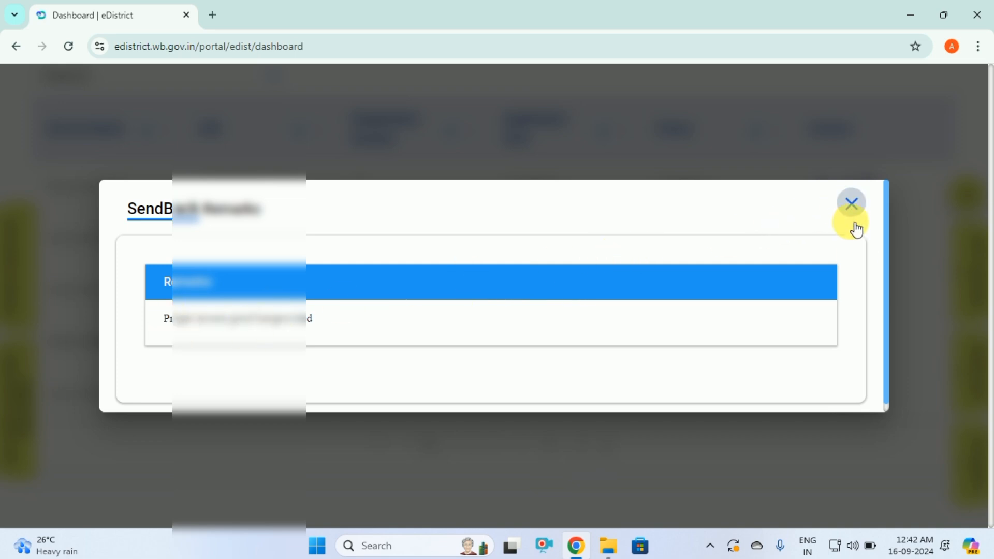
pyautogui.click(854, 224)
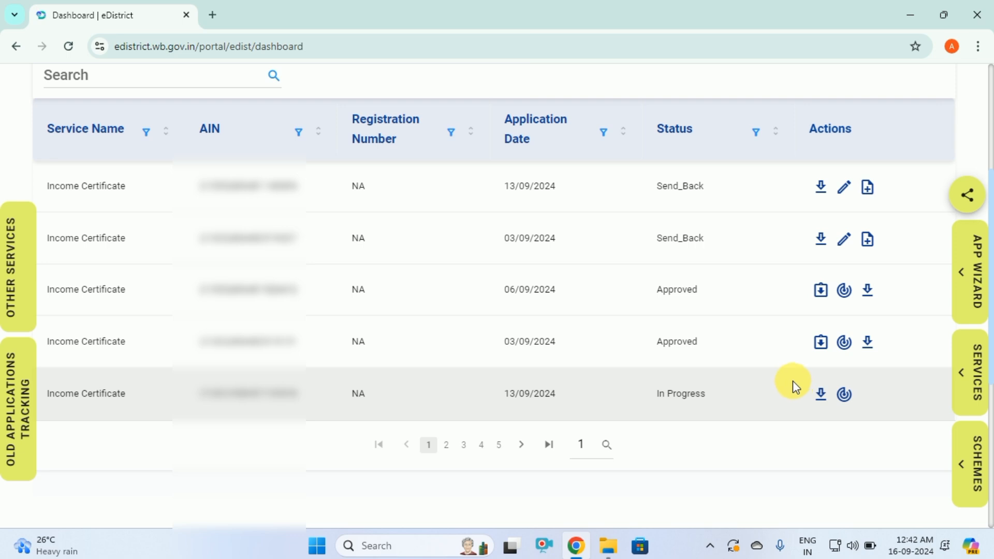
# Start a new Income Certificate application from the Certificates services and accept its eligibility and document criteria.
pyautogui.moveTo(992, 245); pyautogui.dragTo(992, 171)
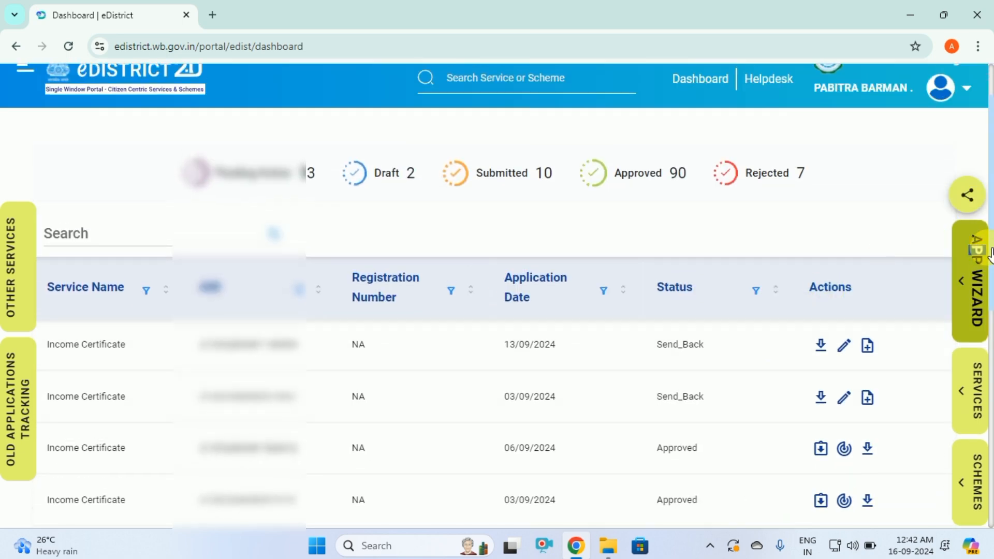
pyautogui.moveTo(979, 250); pyautogui.dragTo(992, 192)
pyautogui.click(910, 228)
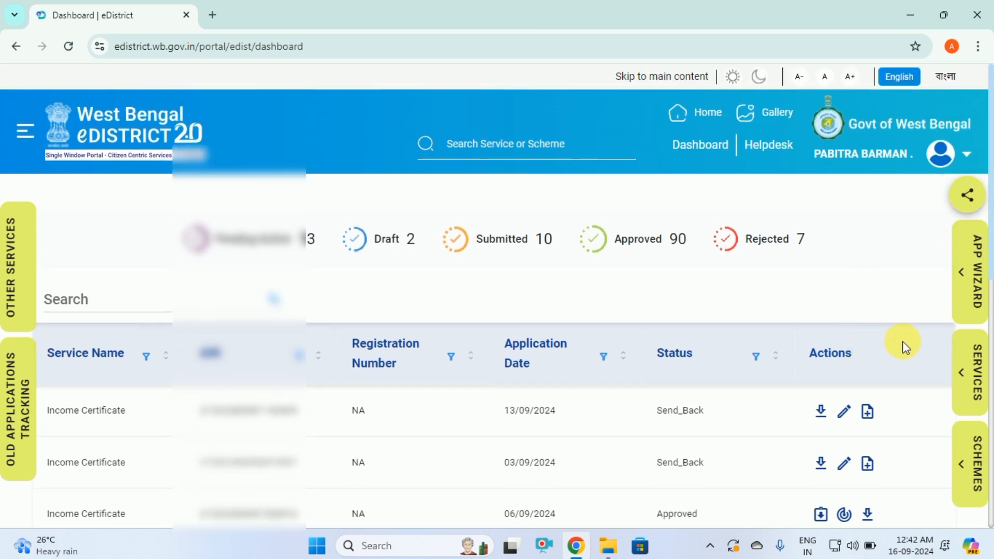
pyautogui.click(972, 371)
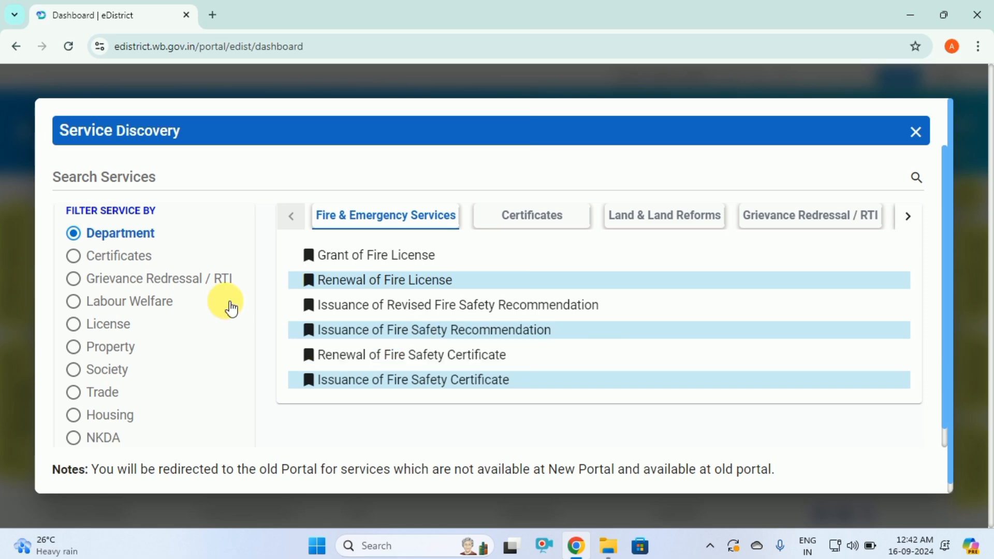
pyautogui.click(128, 266)
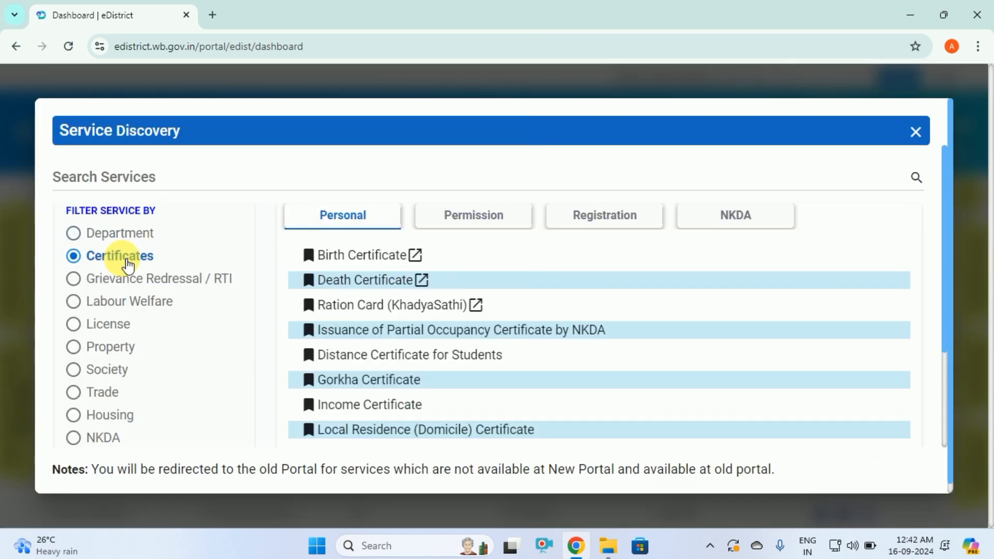
pyautogui.click(346, 405)
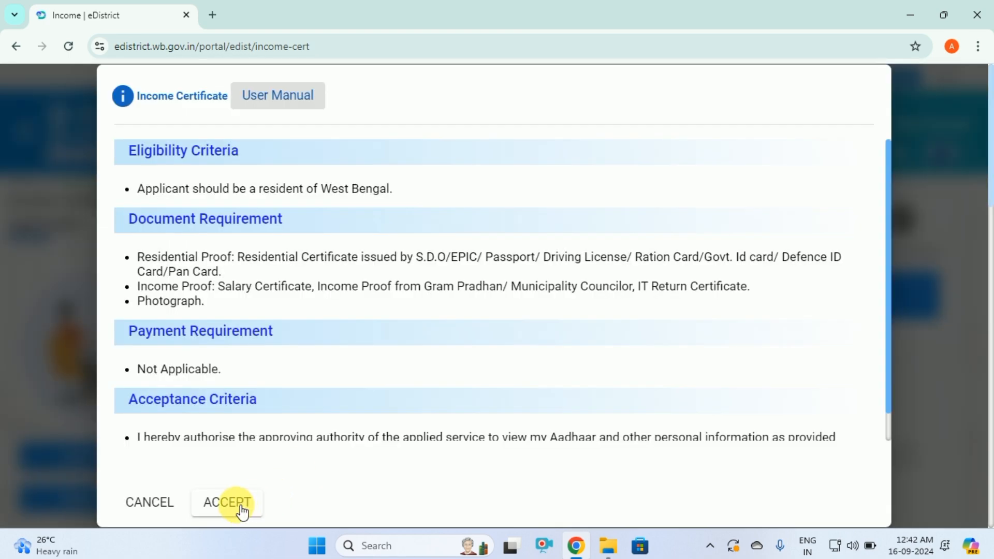
pyautogui.click(241, 510)
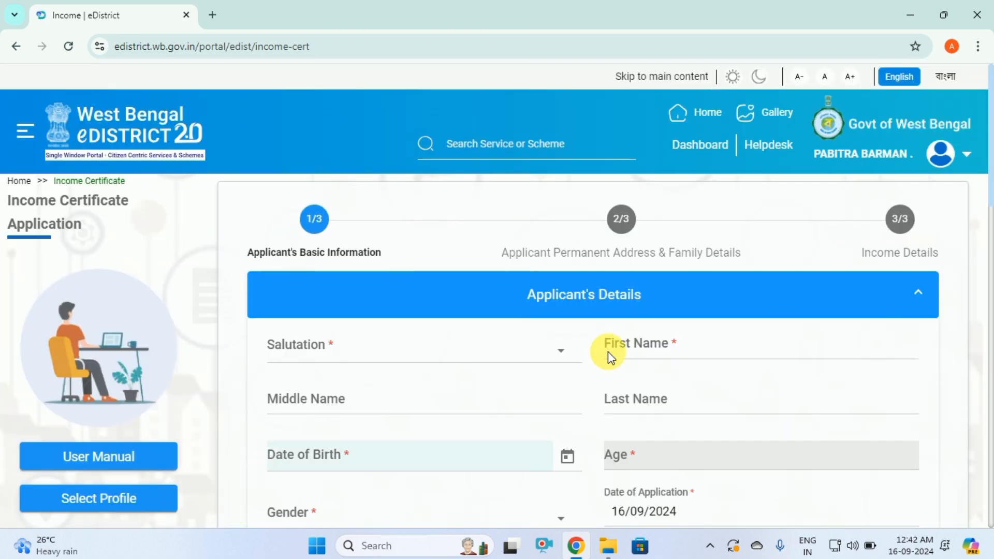
# Set the applicant's salutation to Mr. and go to the first name field.
pyautogui.moveTo(993, 139); pyautogui.dragTo(993, 170)
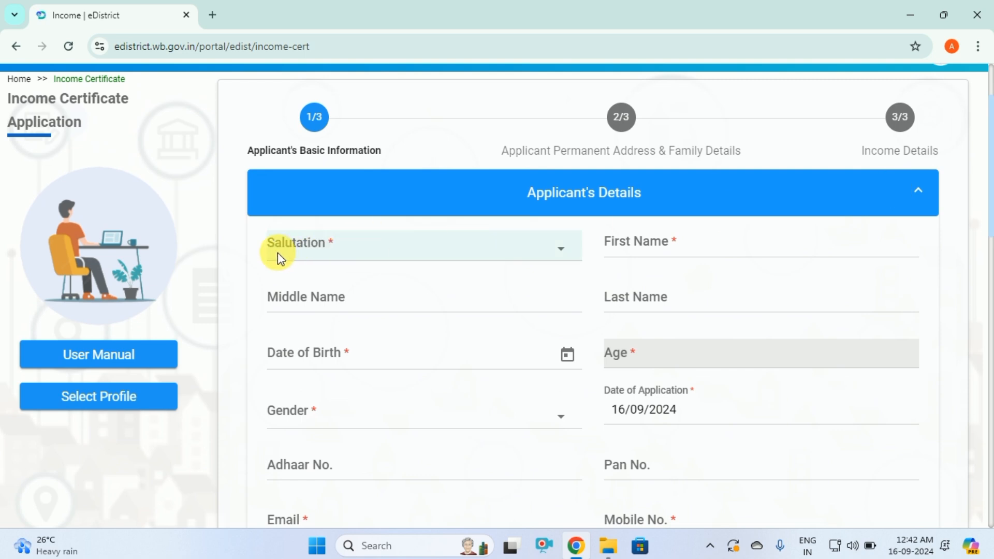
pyautogui.click(373, 246)
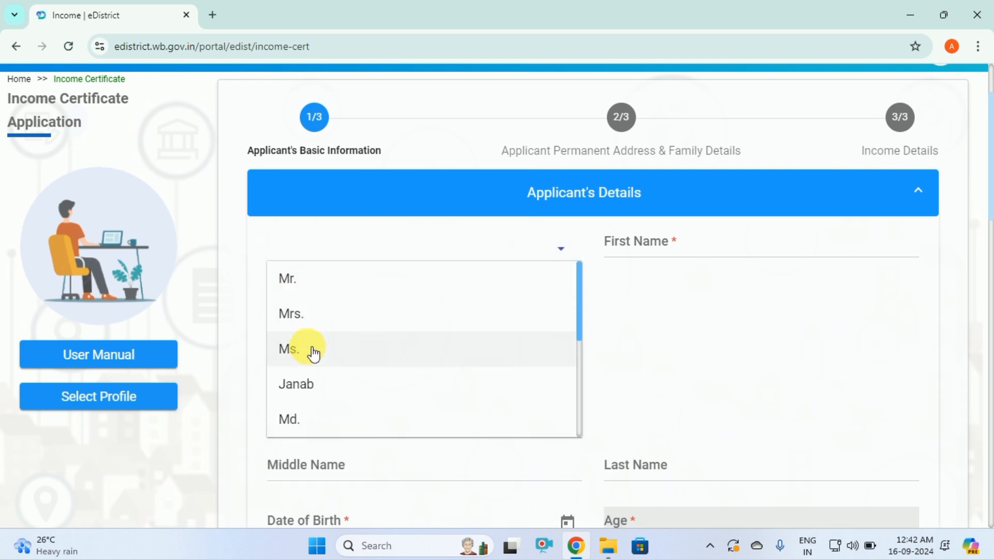
pyautogui.click(306, 292)
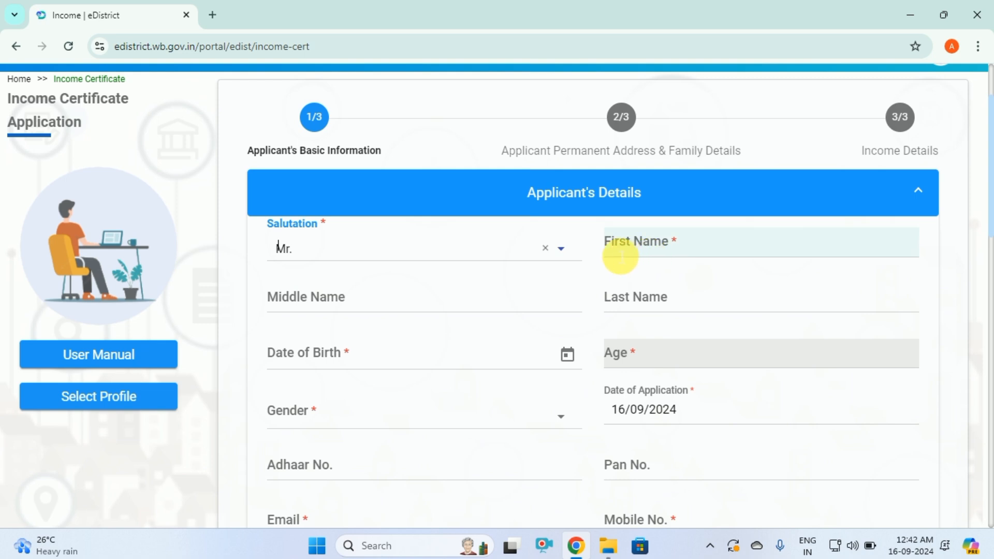
pyautogui.click(688, 251)
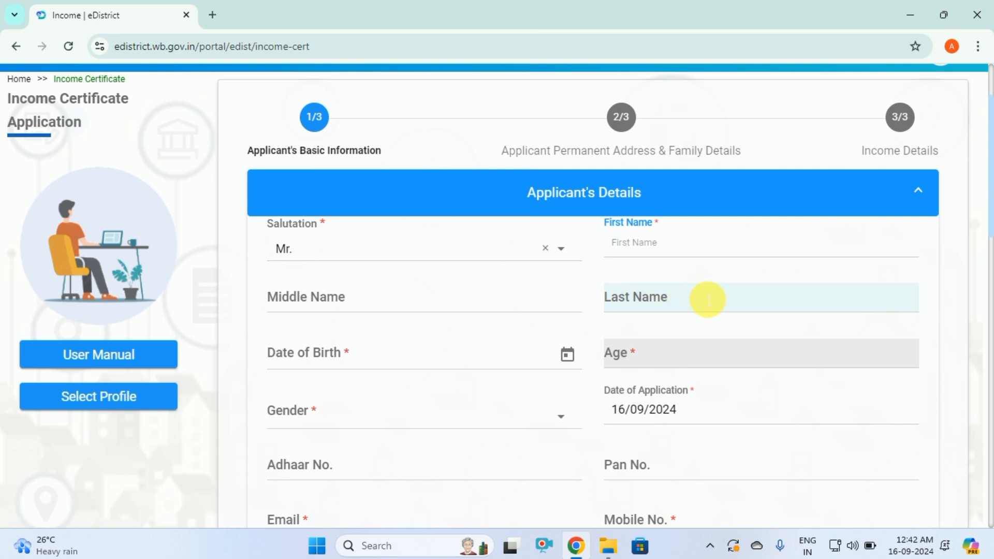
# Pick the applicant's date of birth in the calendar and set the gender to Male.
pyautogui.click(570, 356)
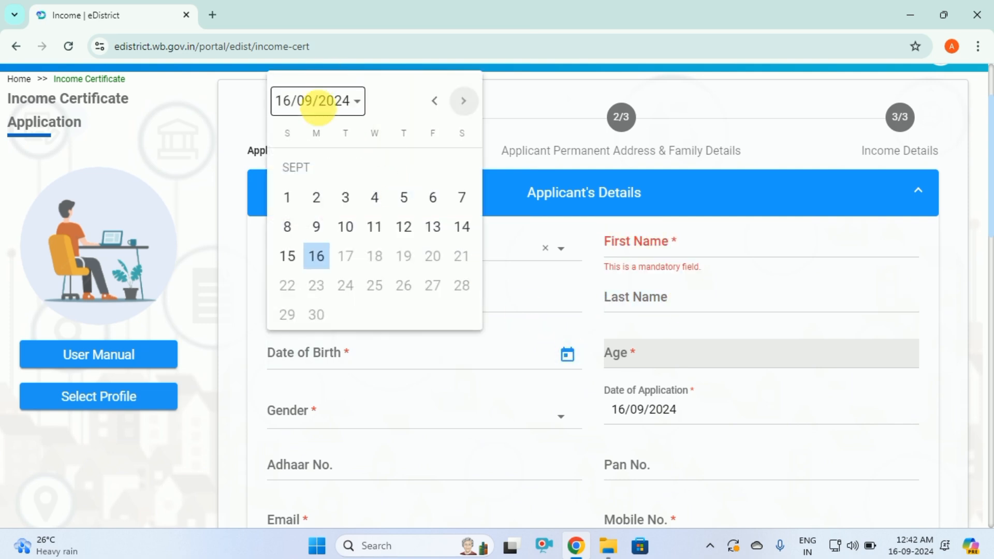
pyautogui.click(330, 118)
pyautogui.click(434, 101)
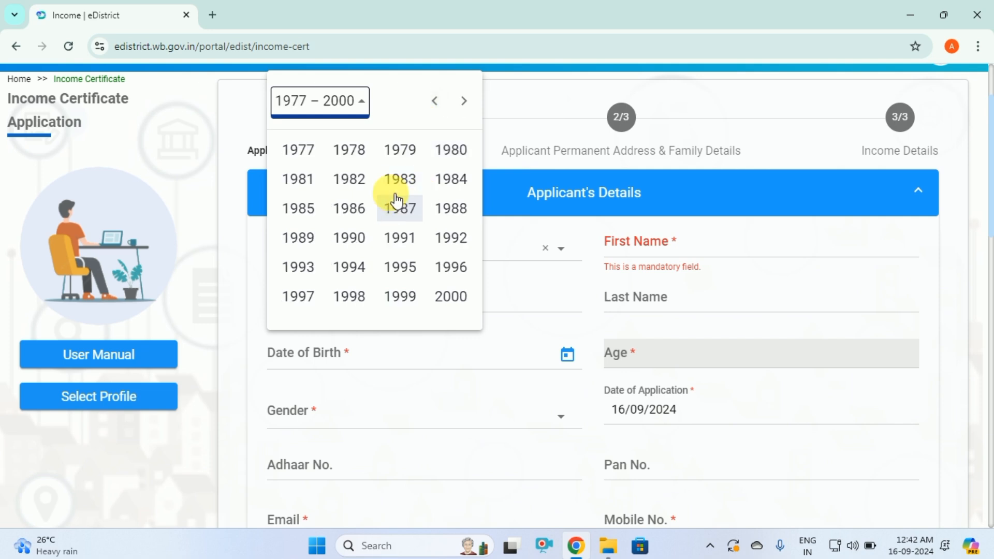
pyautogui.click(464, 102)
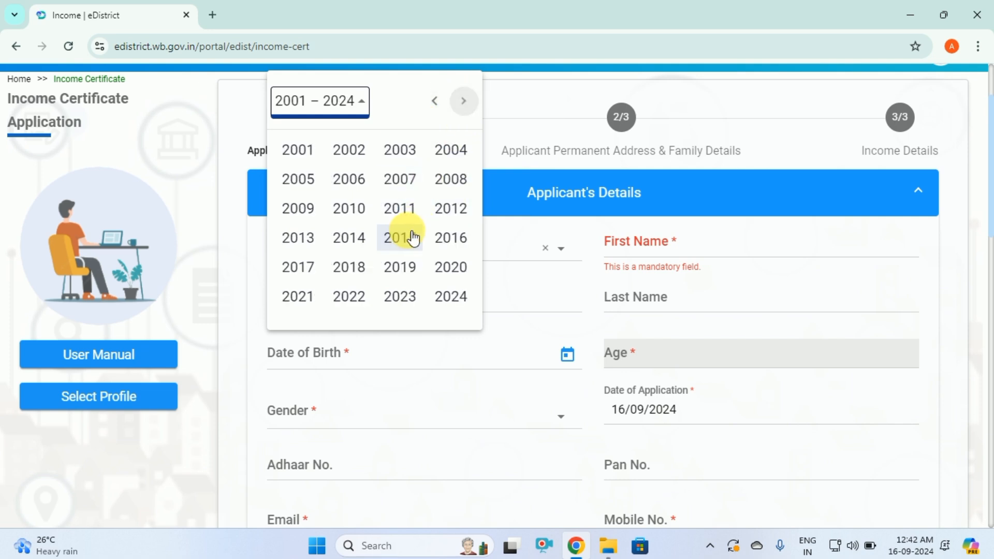
pyautogui.click(409, 237)
pyautogui.click(436, 101)
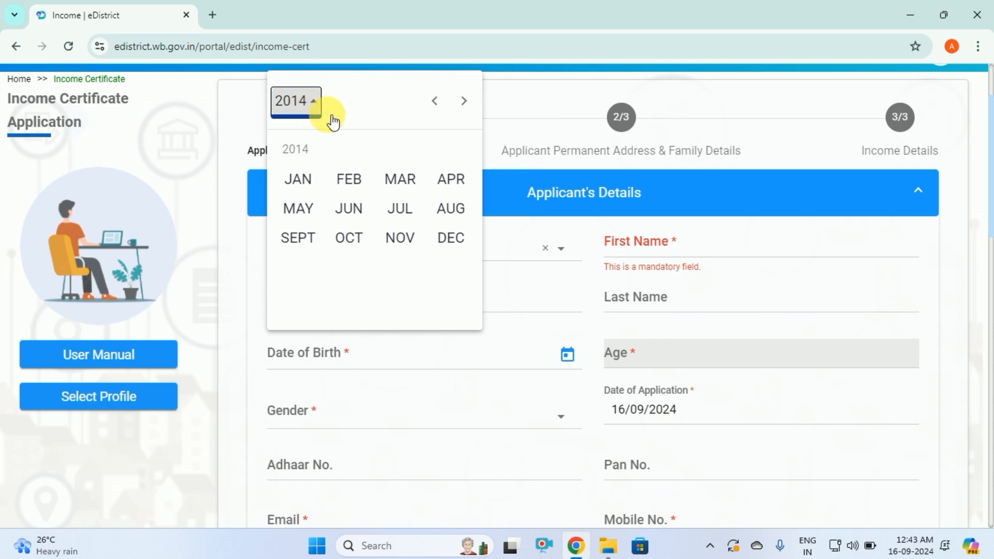
pyautogui.click(311, 104)
pyautogui.click(356, 101)
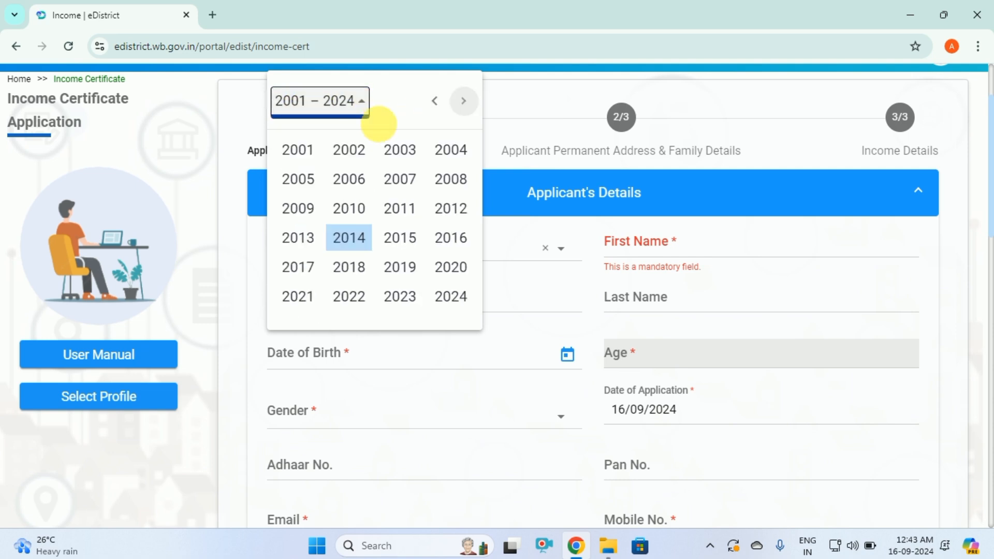
pyautogui.click(414, 164)
pyautogui.click(396, 237)
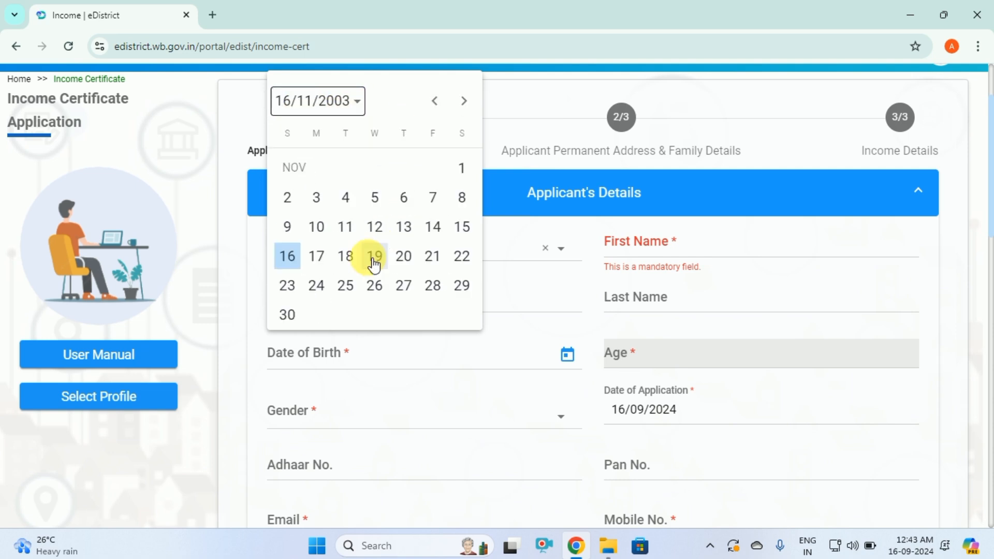
pyautogui.click(377, 235)
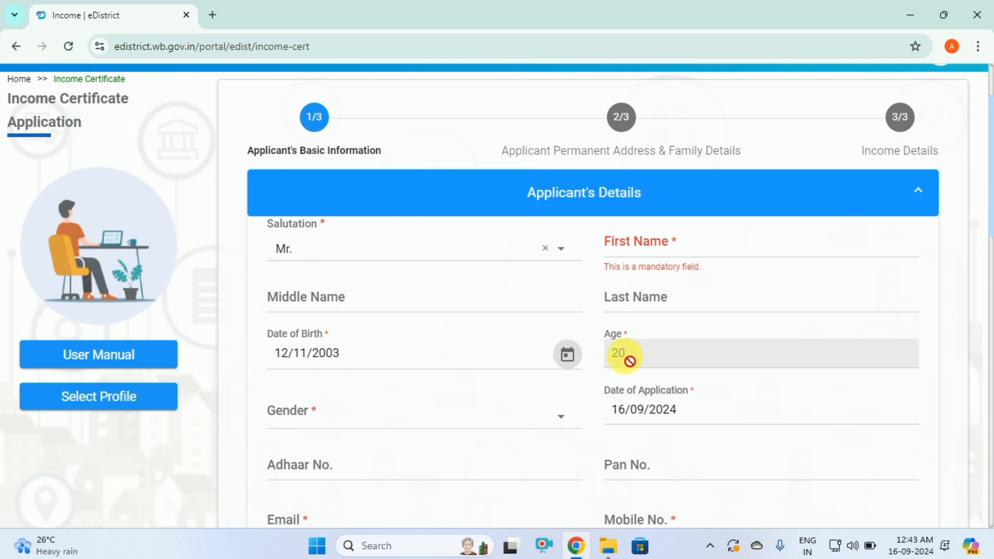
pyautogui.click(387, 409)
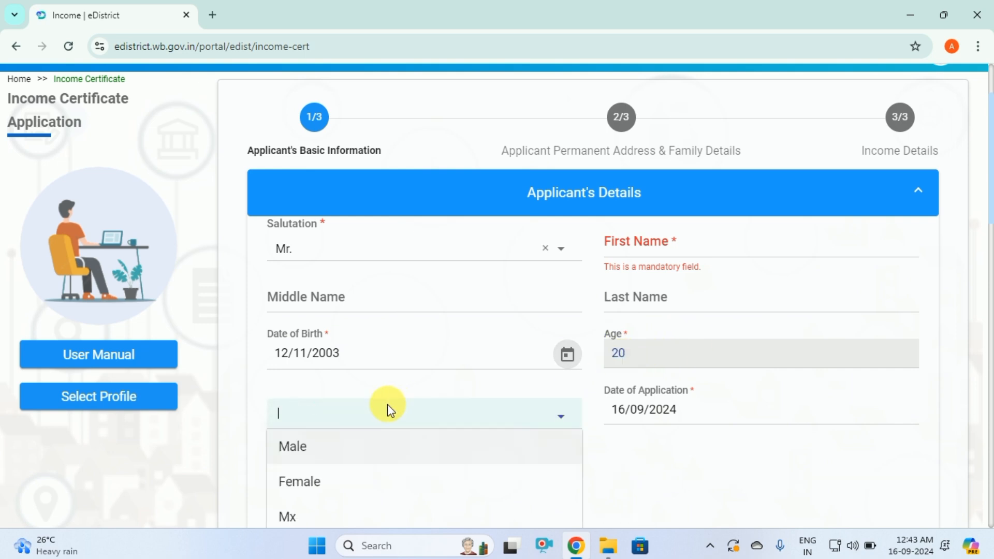
pyautogui.click(362, 454)
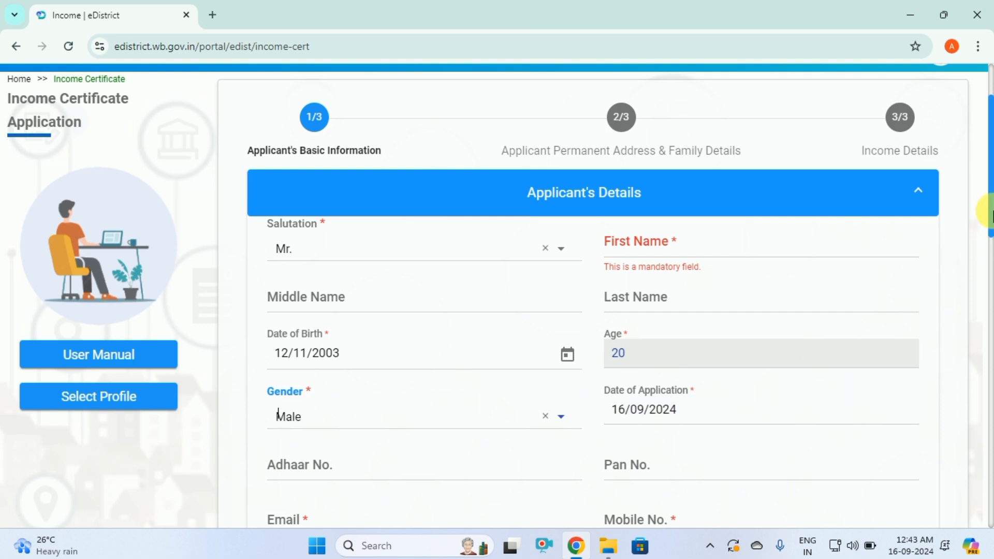
# Enter the postal code of the applicant's present address and select the matching district.
pyautogui.moveTo(987, 211); pyautogui.dragTo(988, 262)
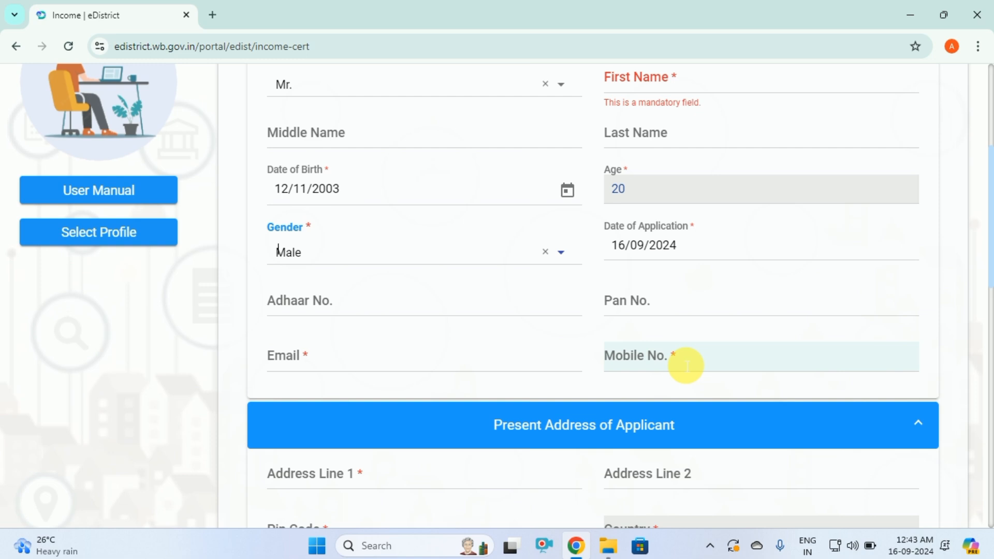
pyautogui.moveTo(986, 259); pyautogui.dragTo(992, 303)
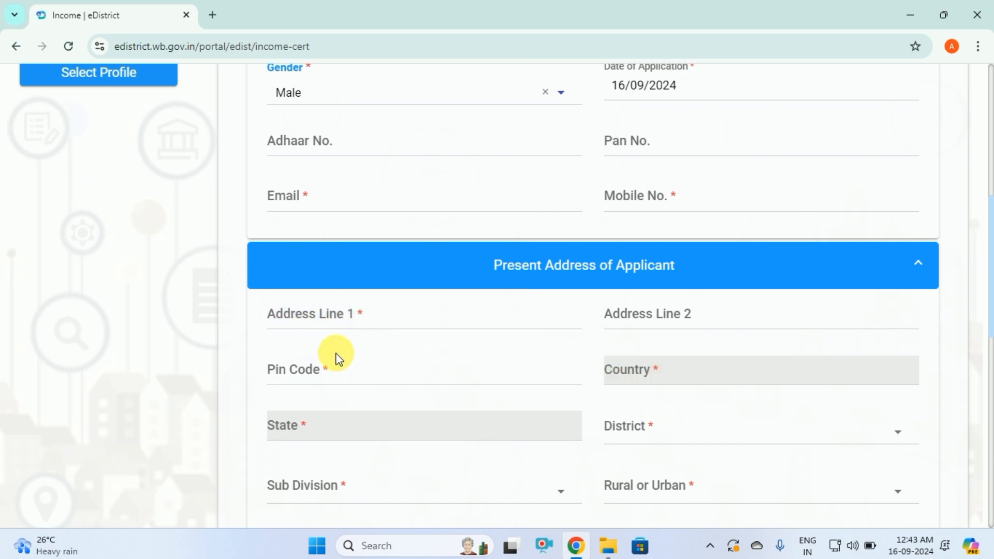
pyautogui.click(335, 370)
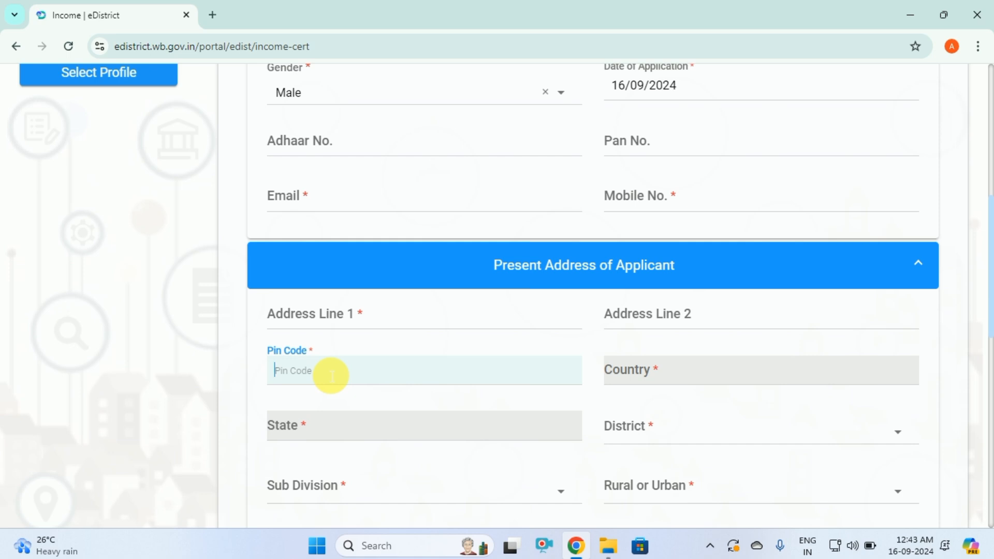
pyautogui.write('733103')
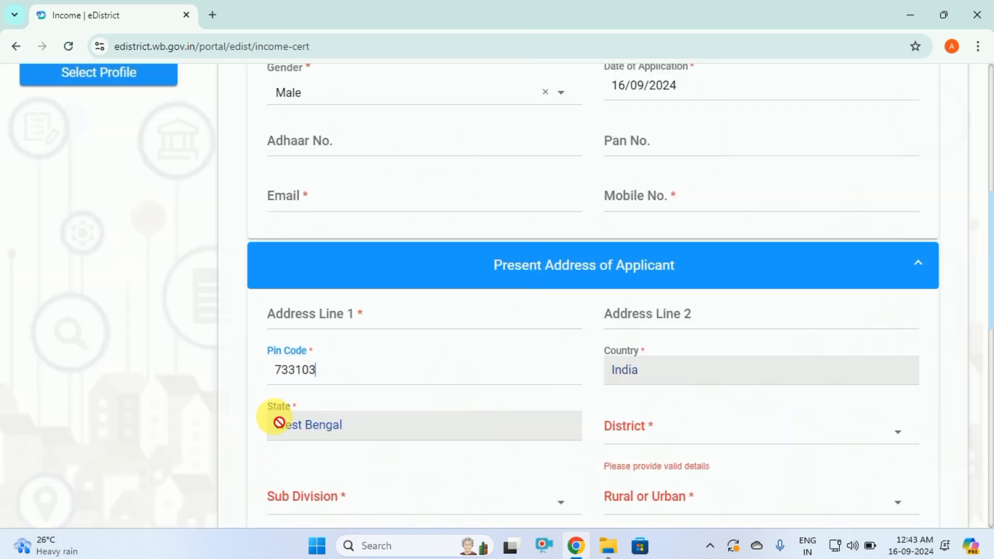
pyautogui.click(641, 430)
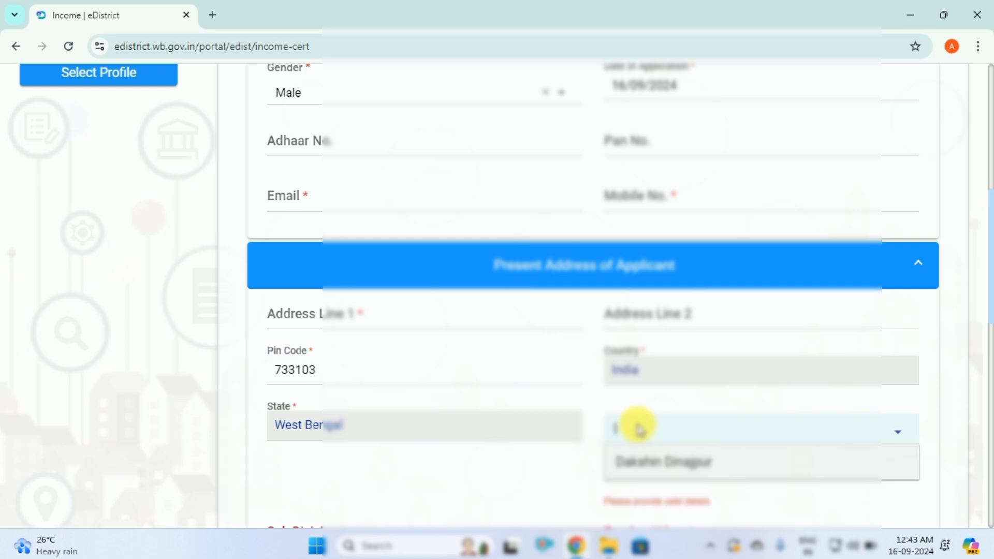
pyautogui.click(656, 459)
# Select the first sub division offered for the present address and set Rural or Urban to Rural.
pyautogui.moveTo(990, 303); pyautogui.dragTo(939, 337)
pyautogui.click(298, 367)
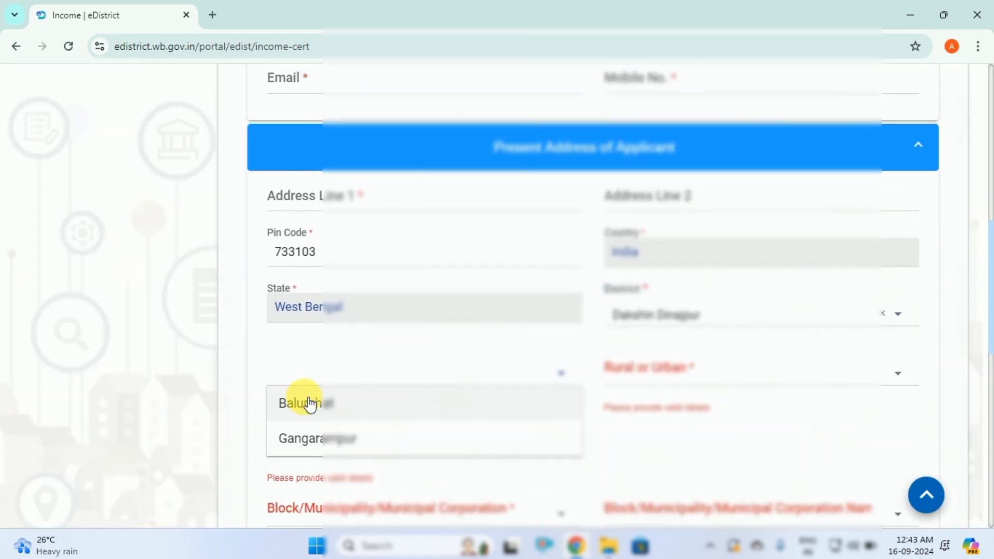
pyautogui.click(306, 403)
pyautogui.click(657, 373)
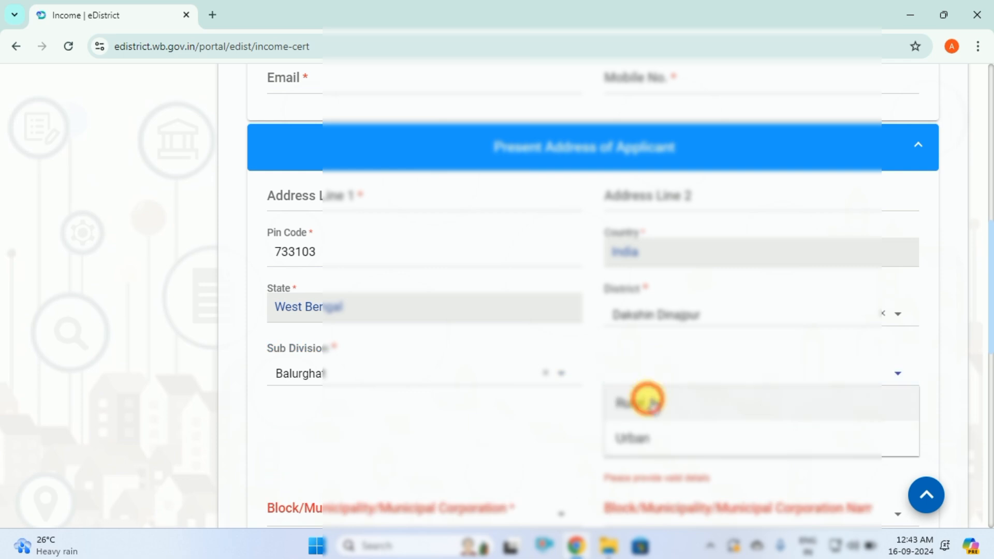
pyautogui.click(643, 398)
# Set Block/Municipality/Municipal Corporation to Block for the present address and select the block name matching the sub division.
pyautogui.moveTo(984, 291); pyautogui.dragTo(862, 375)
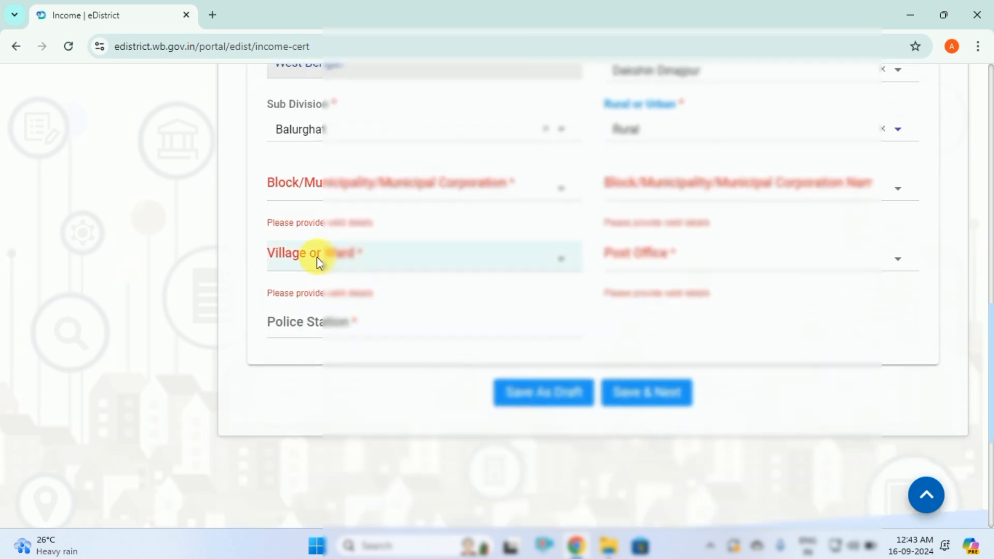
pyautogui.click(365, 189)
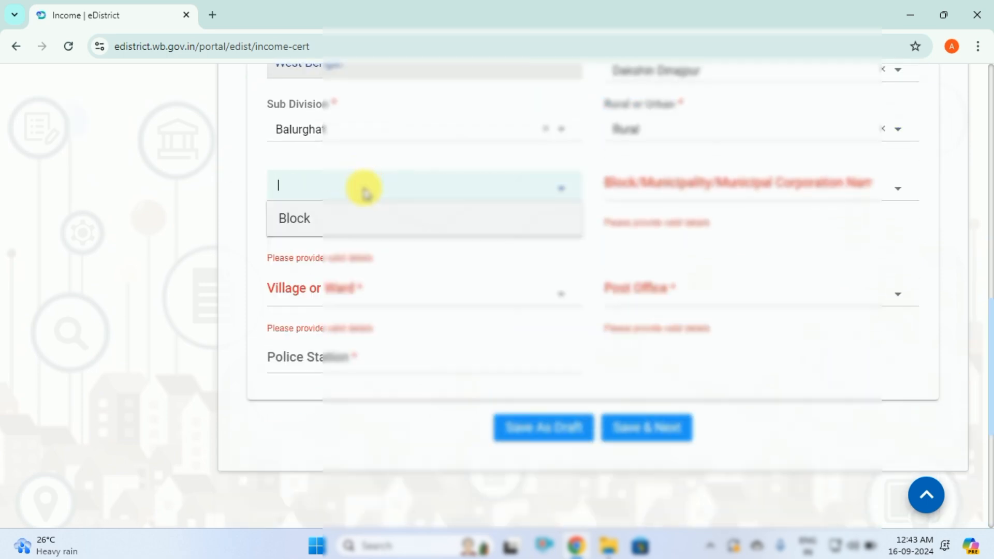
pyautogui.click(310, 218)
pyautogui.click(704, 191)
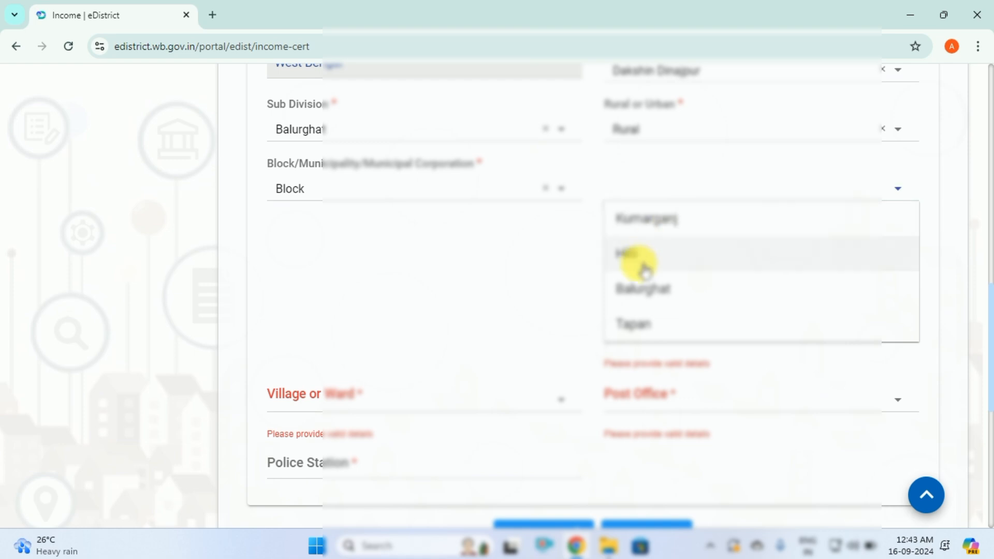
pyautogui.click(648, 285)
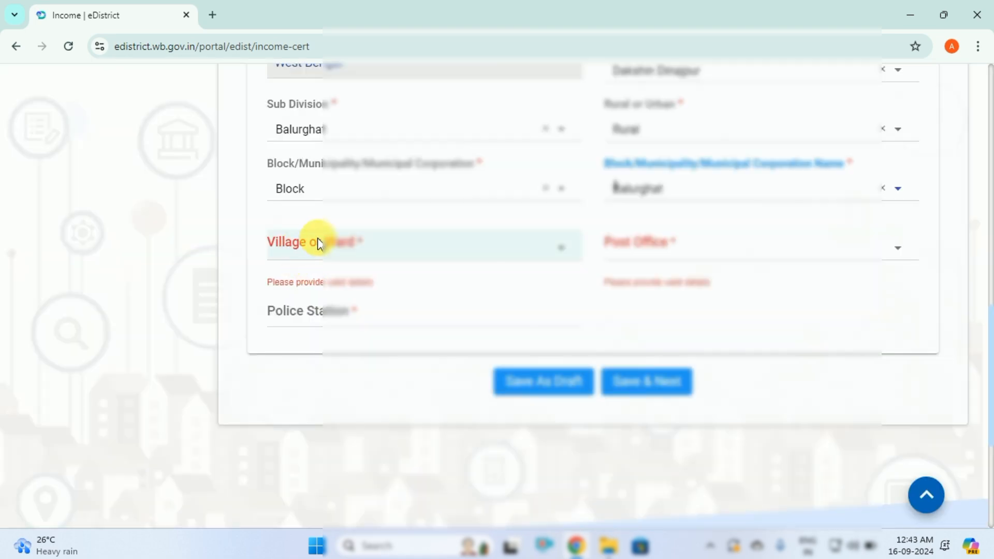
# Select the third village and the first post office offered for the present address, and enter the police station.
pyautogui.click(318, 243)
pyautogui.click(322, 348)
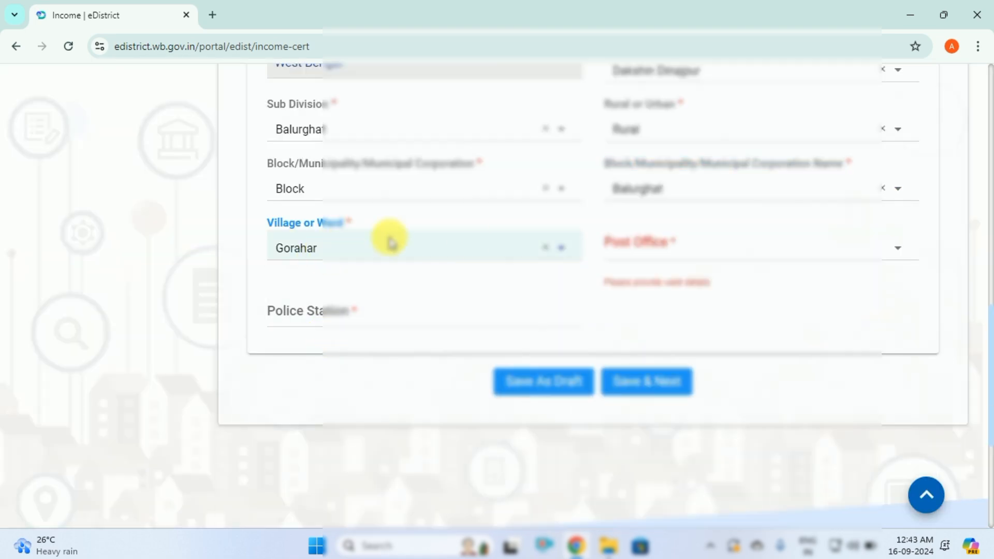
pyautogui.click(682, 249)
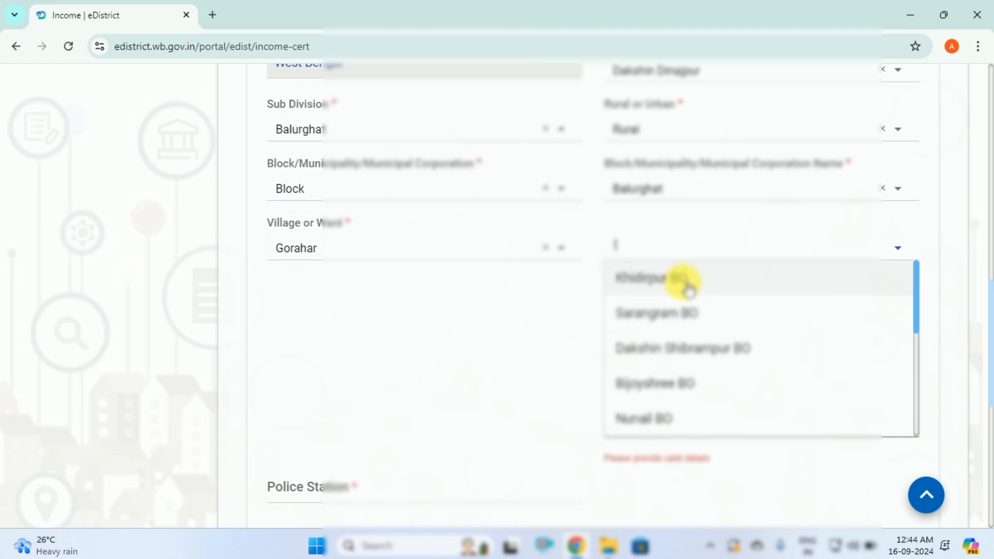
pyautogui.click(688, 291)
pyautogui.click(321, 313)
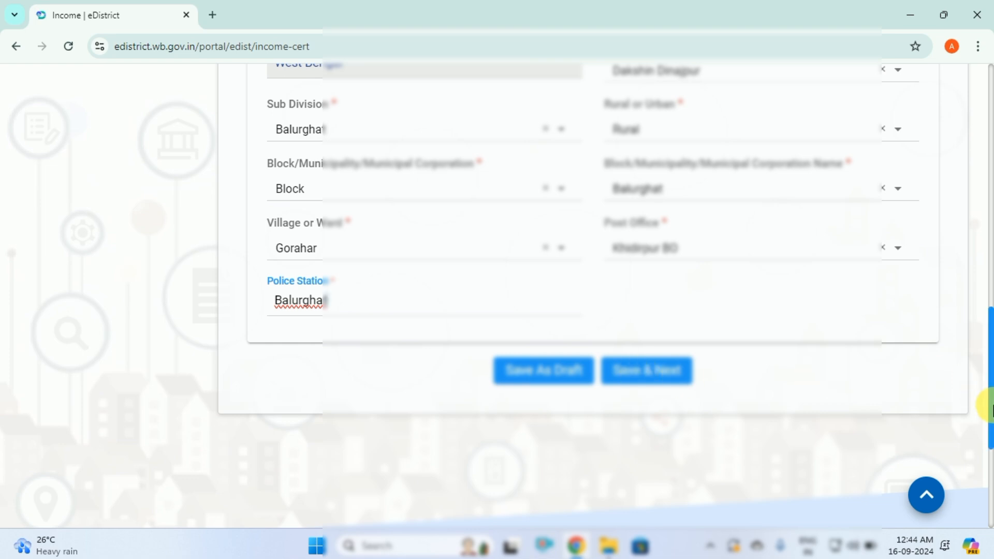
# Enter the applicant's mobile number and verify it with the one-time password.
pyautogui.moveTo(986, 400); pyautogui.dragTo(979, 268)
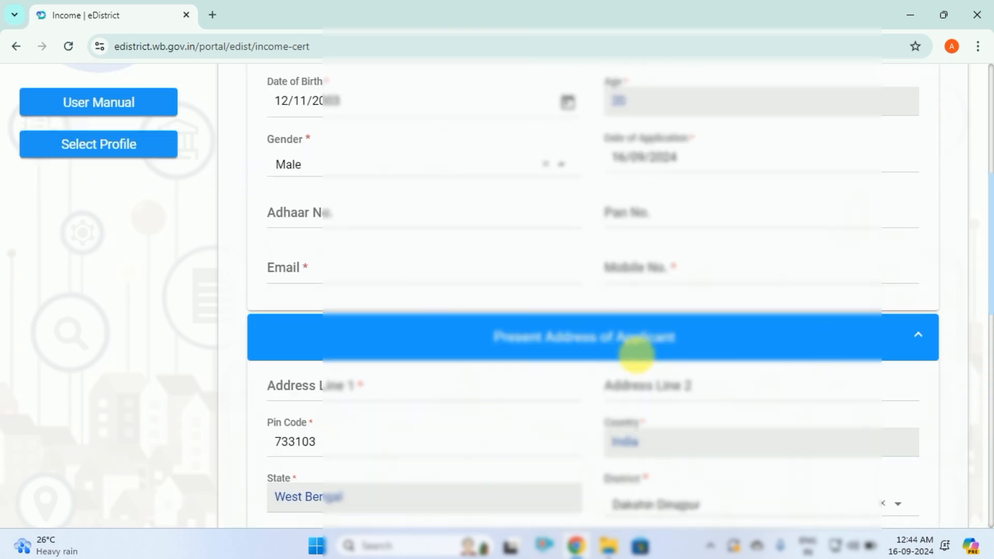
pyautogui.click(717, 269)
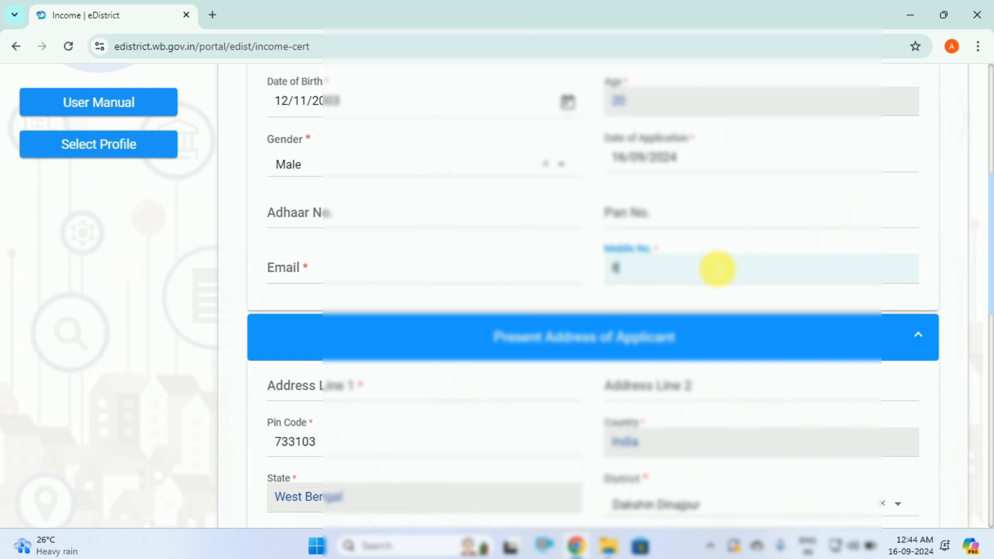
pyautogui.write('3')
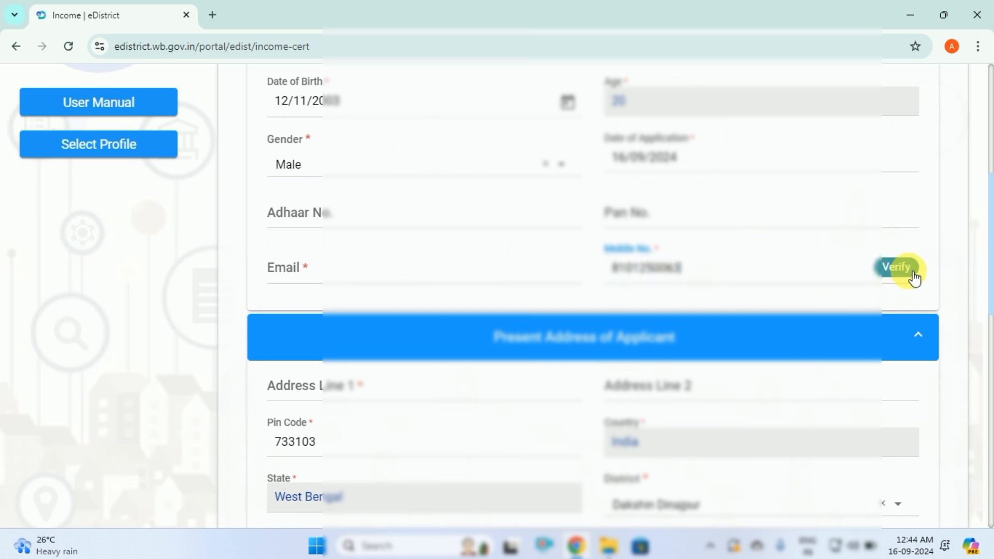
pyautogui.click(899, 267)
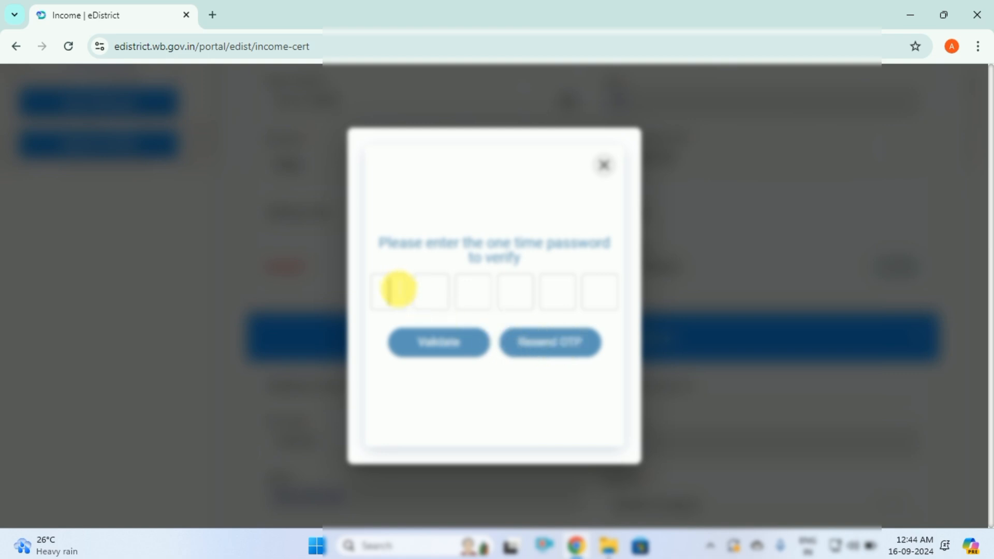
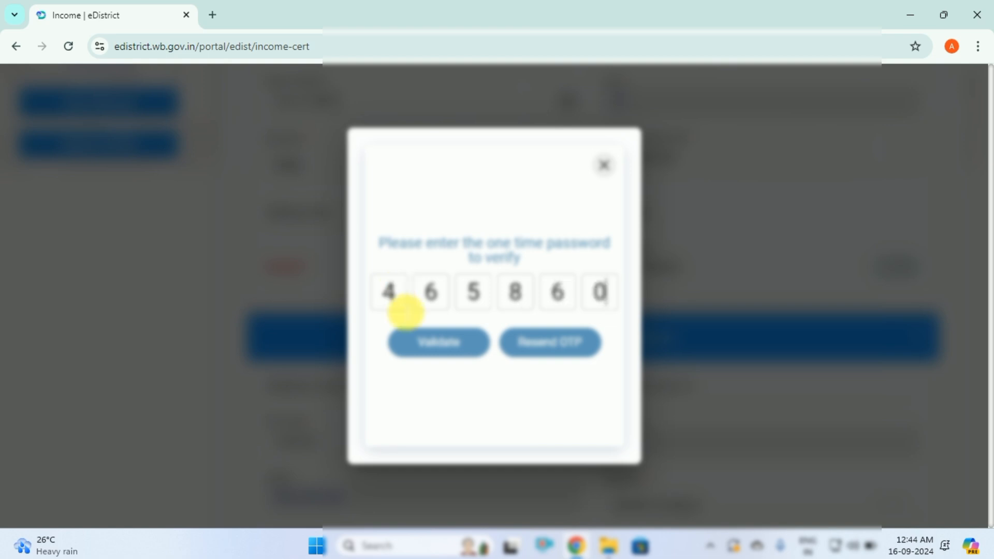
pyautogui.click(429, 351)
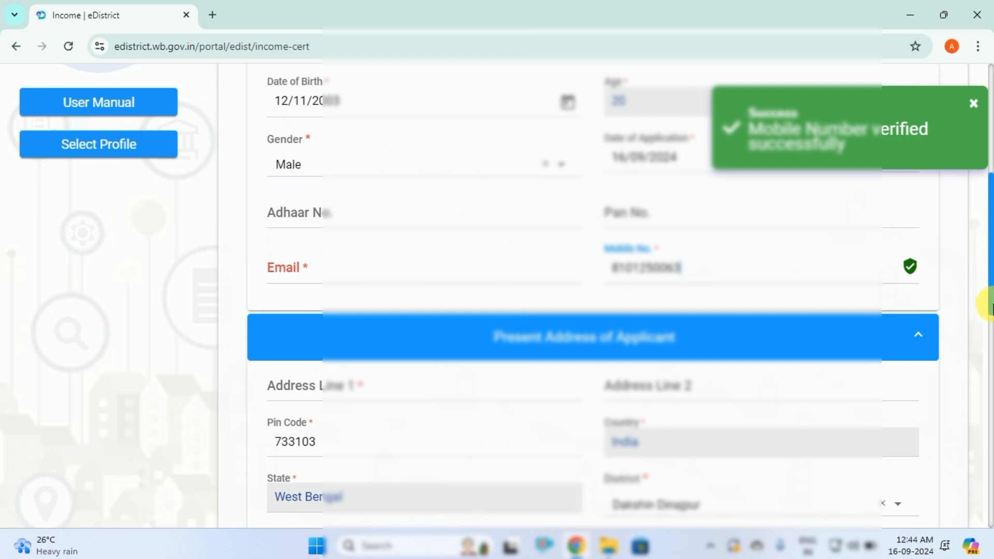
# Enter the applicant's first name, last name and e-mail address in the applicant's details.
pyautogui.moveTo(991, 295); pyautogui.dragTo(987, 252)
pyautogui.click(715, 145)
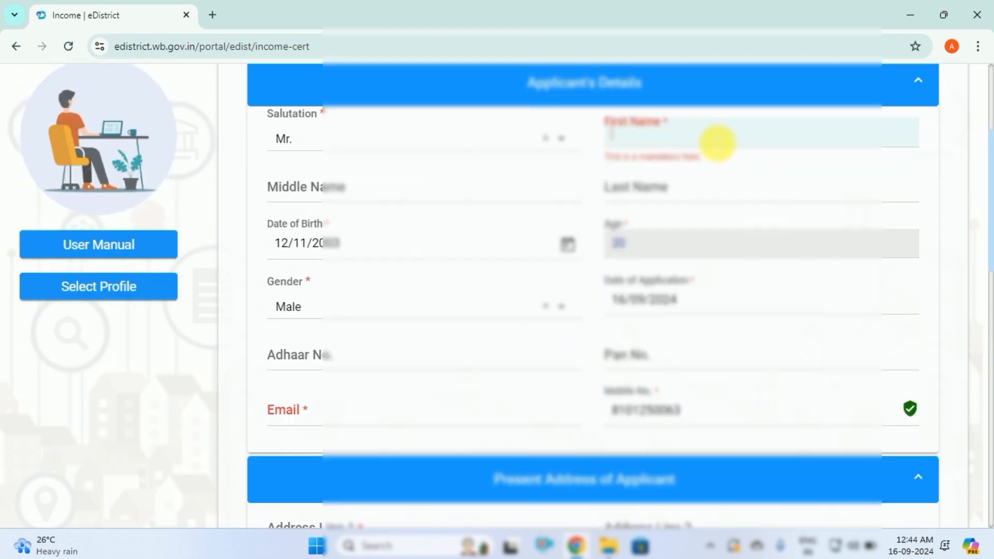
pyautogui.write('d')
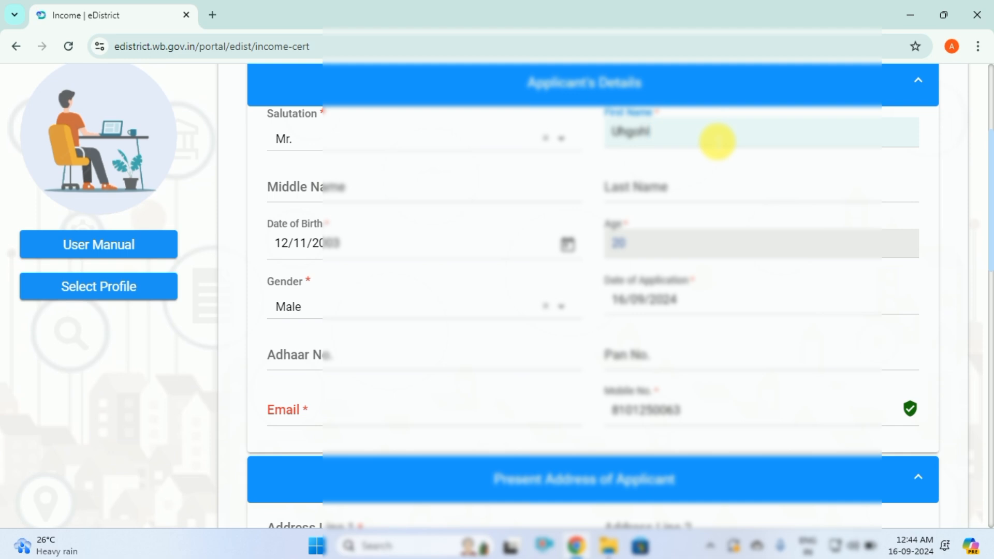
pyautogui.click(702, 166)
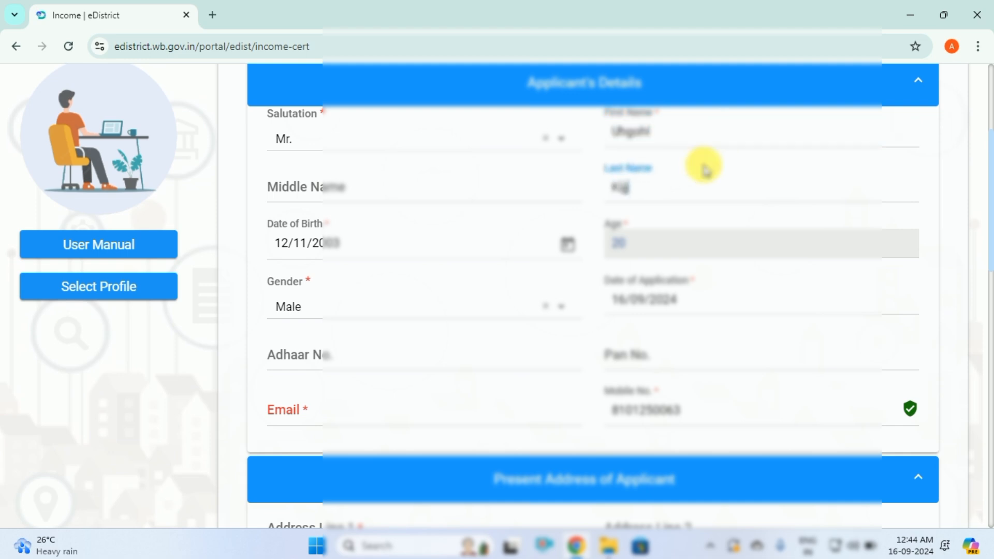
pyautogui.click(347, 417)
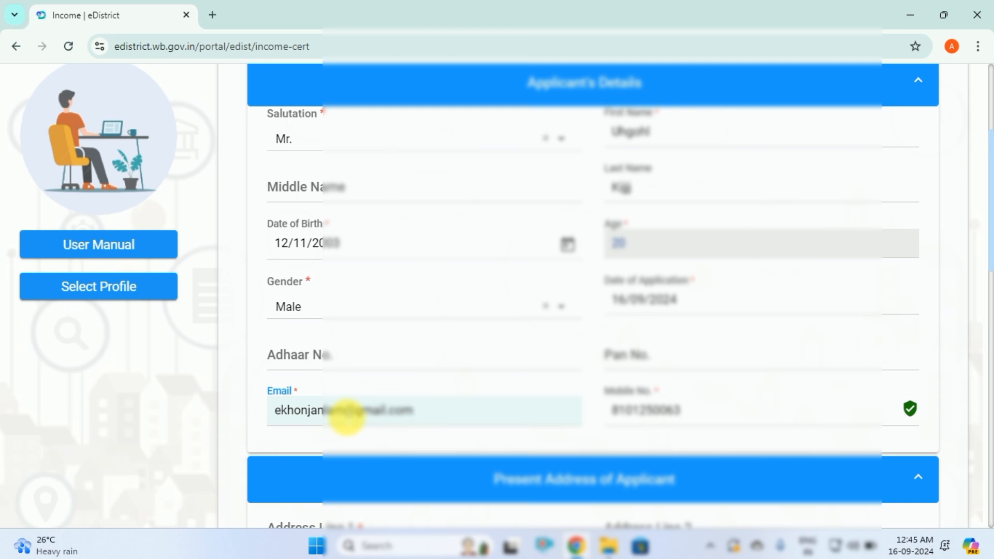
# Try to save the applicant's basic information and continue to the next stage of the application.
pyautogui.scroll(-2, 986, 249)
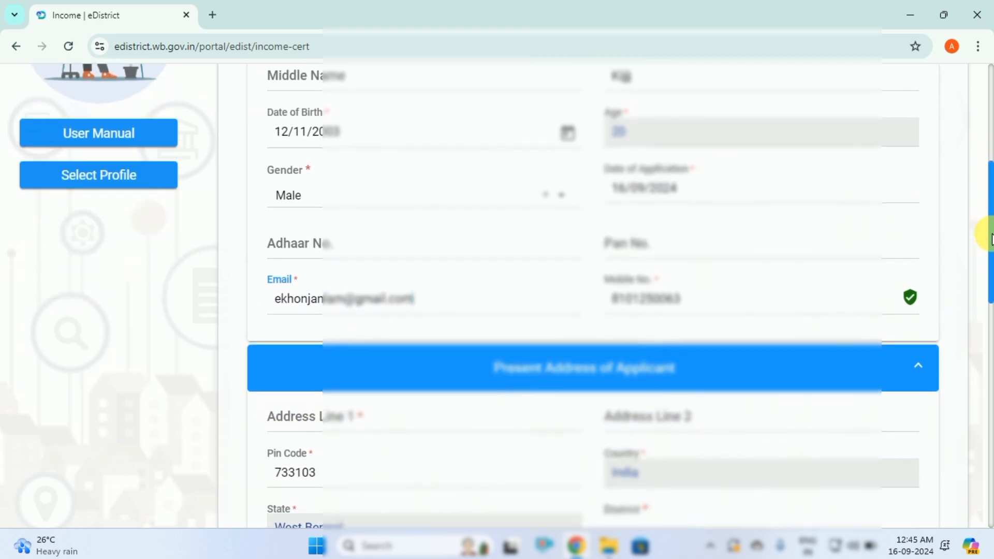
pyautogui.moveTo(993, 234); pyautogui.dragTo(988, 399)
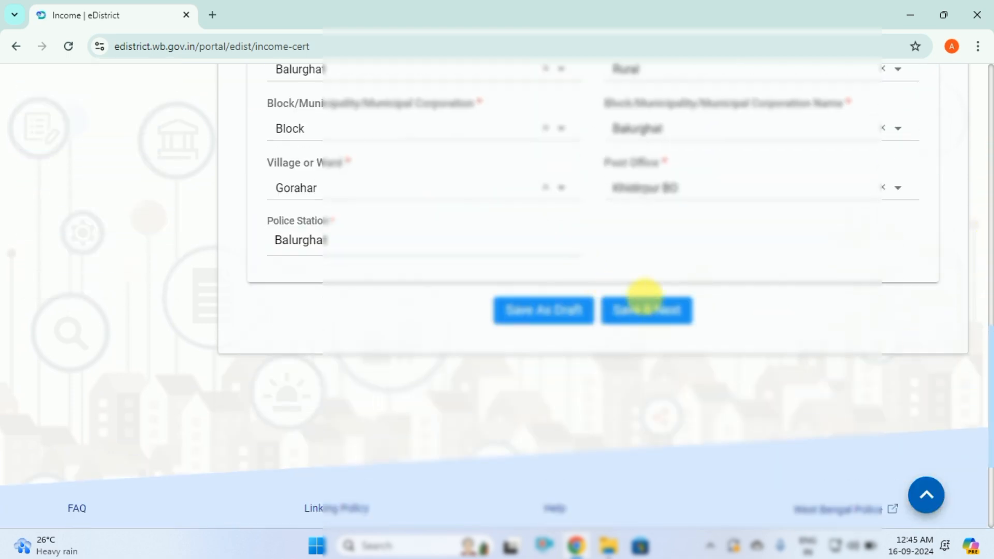
pyautogui.click(647, 310)
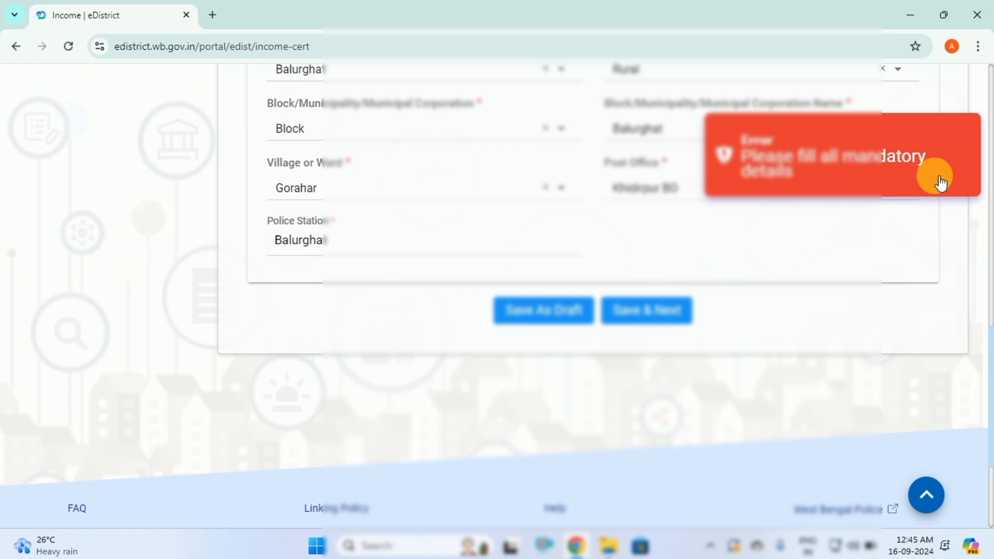
# Fill in Address Line 1 of the present address, then save and continue, closing the browser's address-saving prompt.
pyautogui.moveTo(983, 395); pyautogui.dragTo(983, 332)
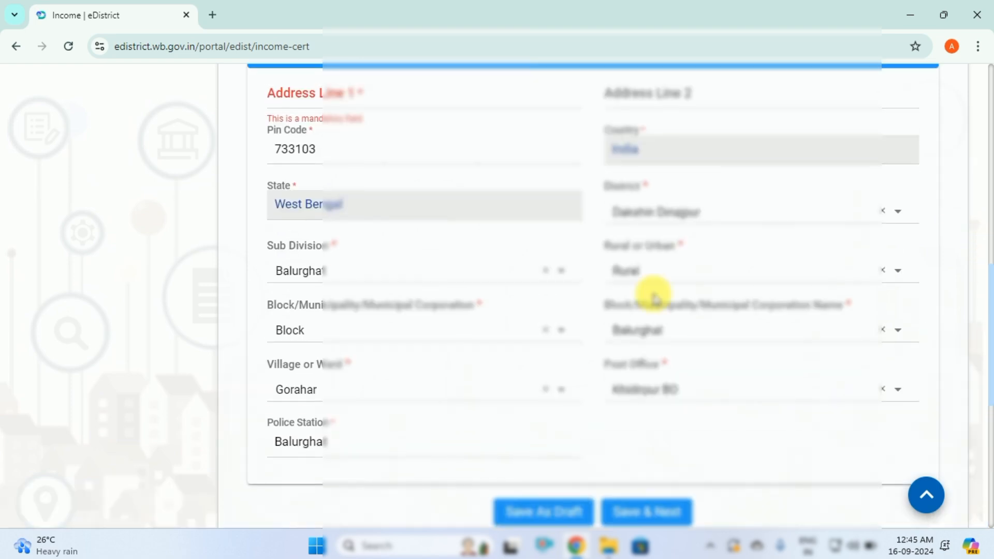
pyautogui.click(414, 102)
pyautogui.write('Jkbhh')
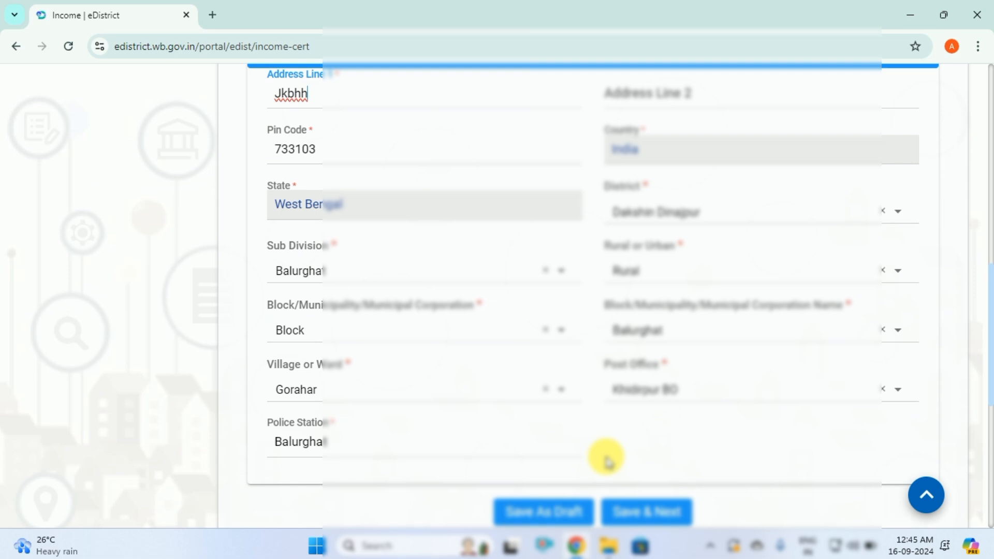
pyautogui.click(641, 505)
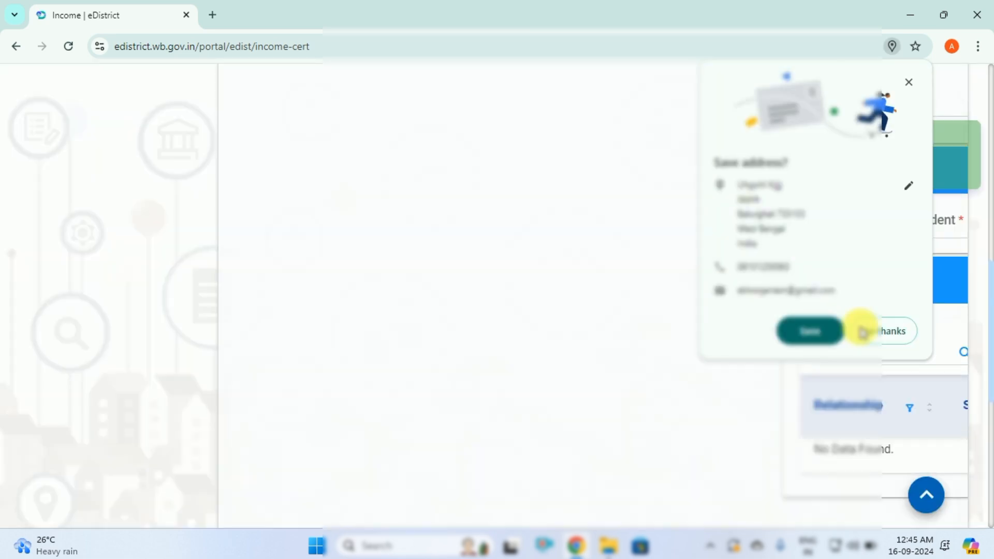
pyautogui.click(844, 328)
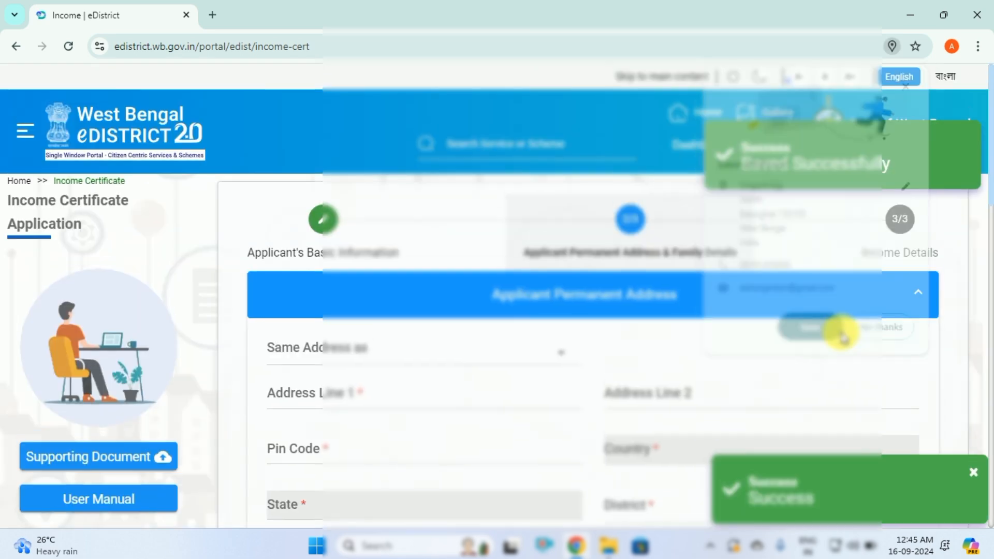
# Set the permanent address to be the same as the Present Address and set Applicant is Minor/Student to NO.
pyautogui.click(305, 360)
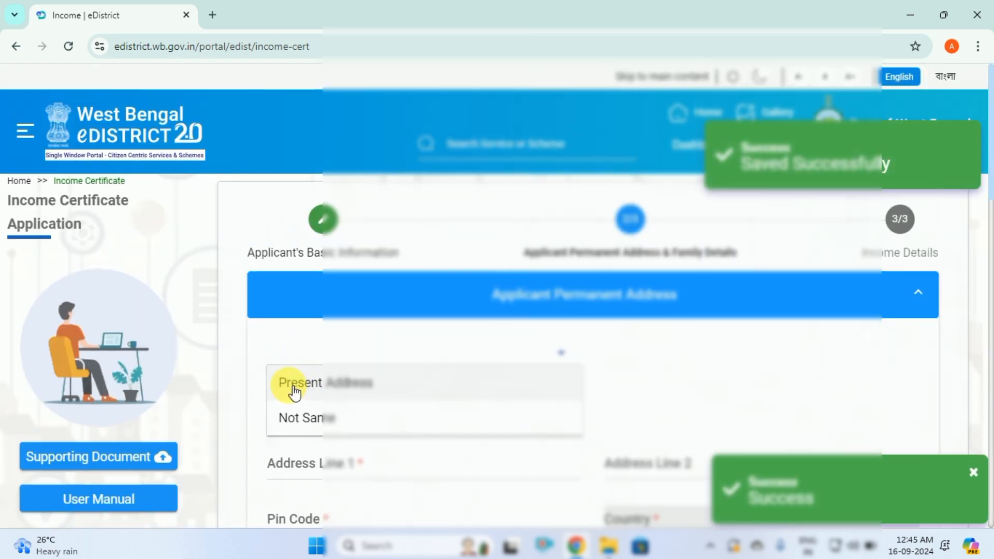
pyautogui.click(326, 386)
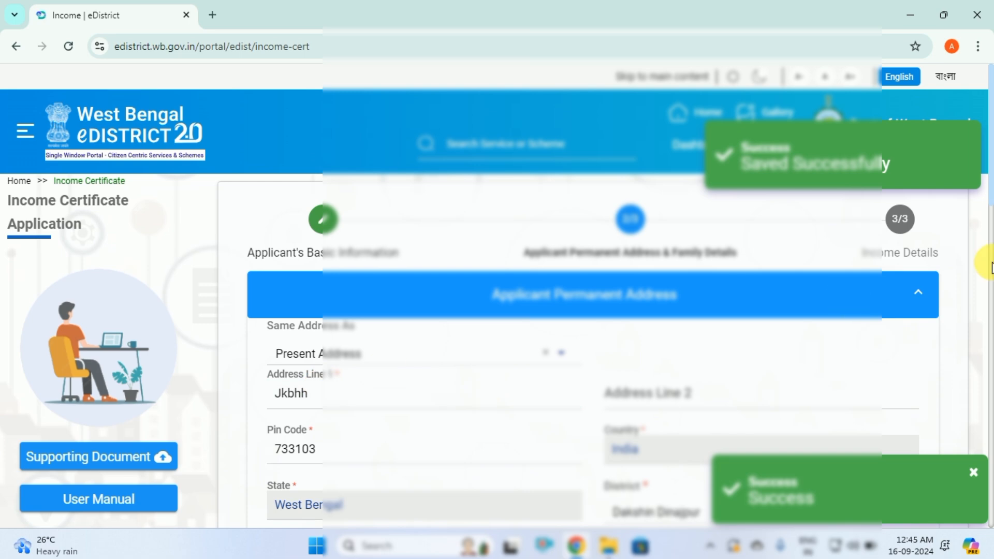
pyautogui.moveTo(990, 184); pyautogui.dragTo(982, 369)
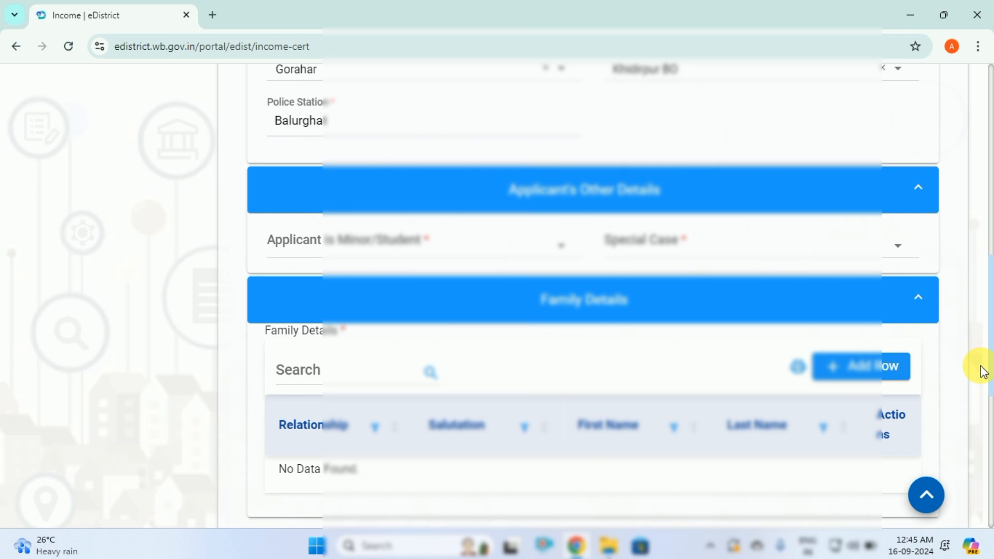
pyautogui.click(450, 252)
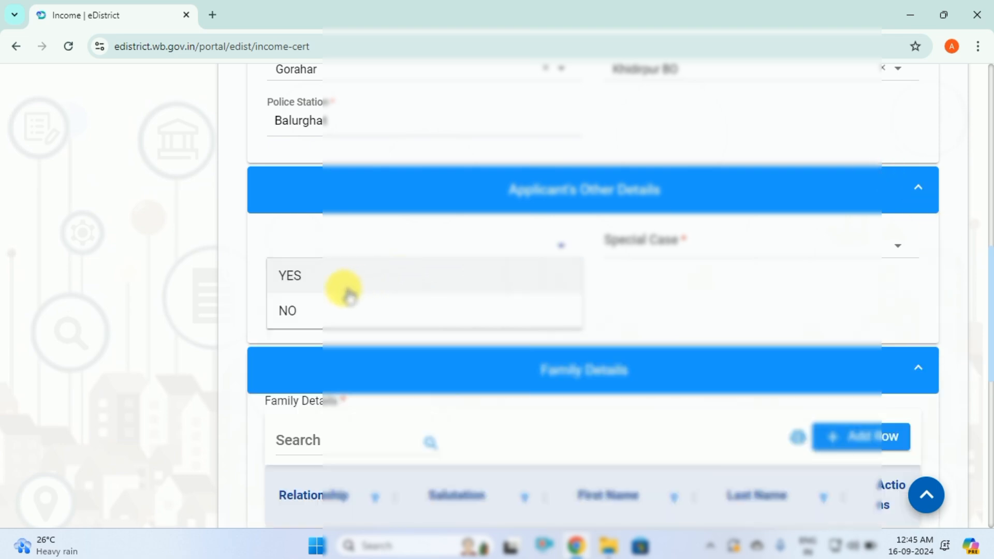
pyautogui.click(333, 312)
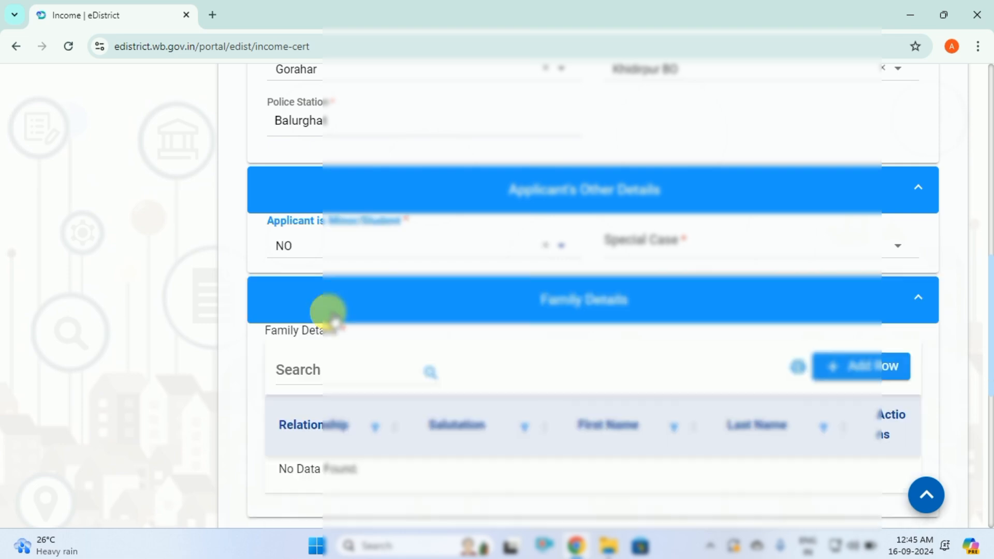
# Switch Applicant is Minor/Student to YES and back to NO, filling Special Case with Not Applicable.
pyautogui.click(391, 250)
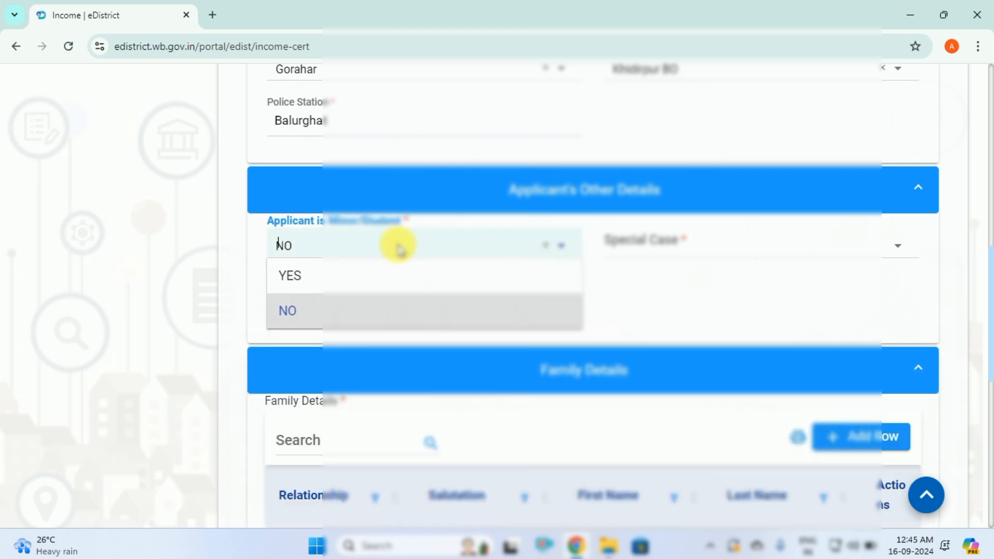
pyautogui.click(325, 287)
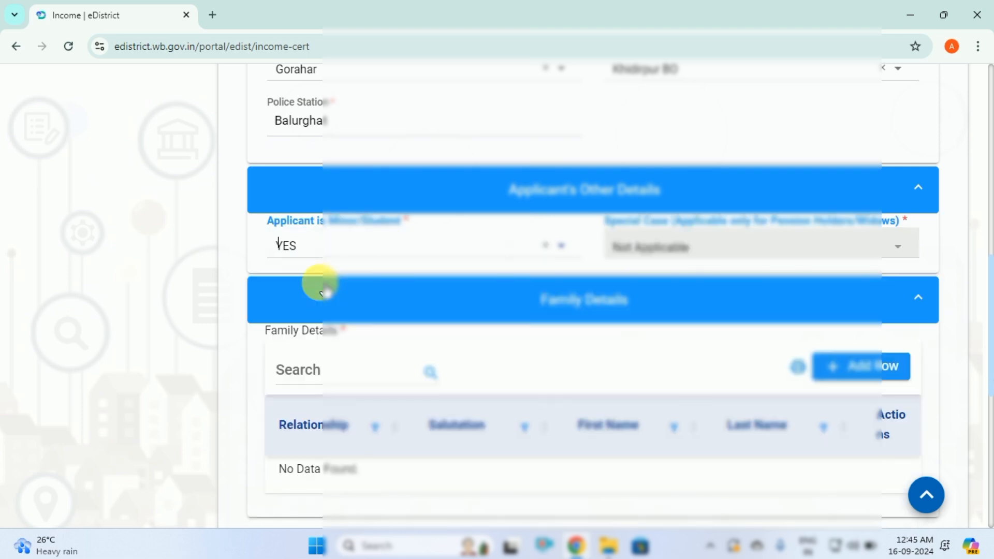
pyautogui.click(414, 247)
pyautogui.click(292, 322)
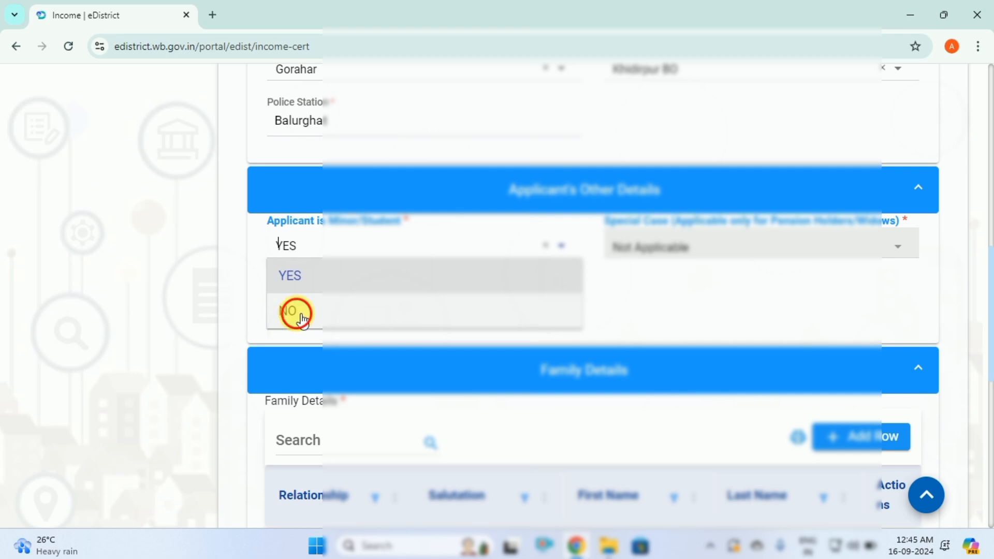
pyautogui.click(327, 256)
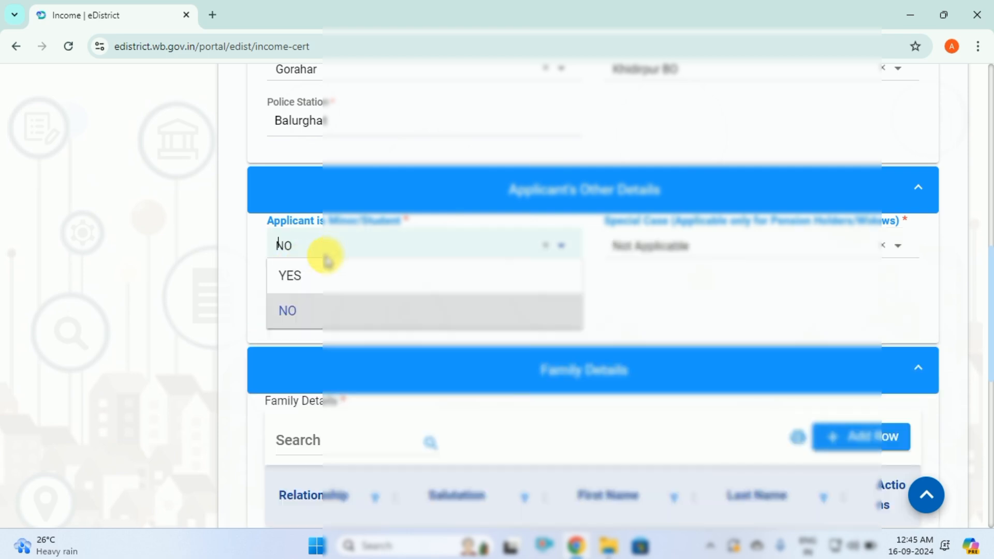
pyautogui.click(304, 273)
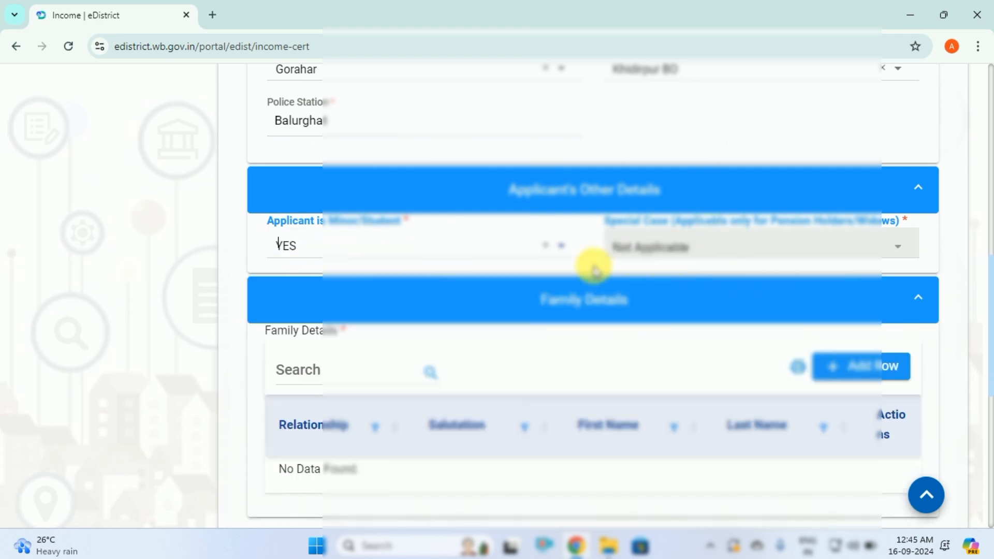
pyautogui.click(413, 254)
pyautogui.click(346, 310)
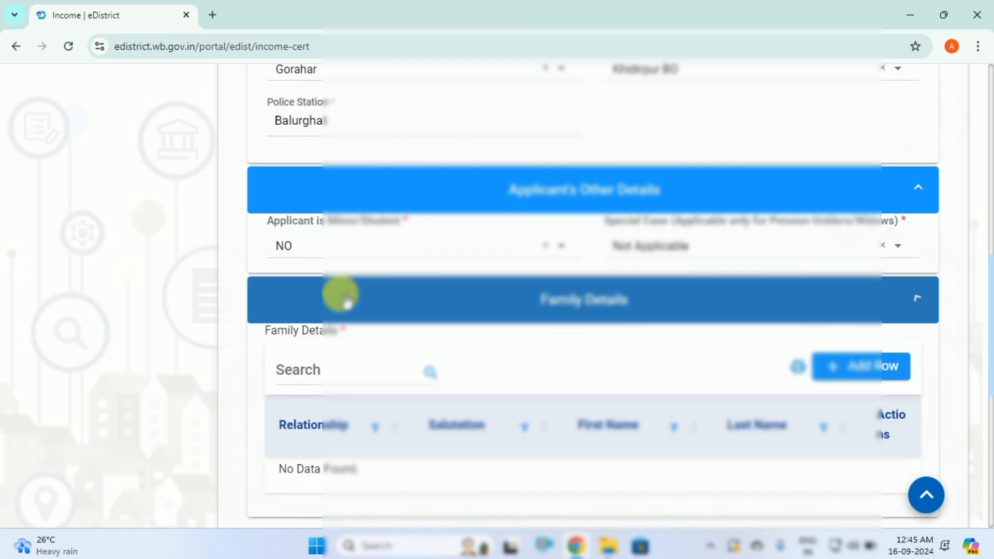
pyautogui.click(672, 241)
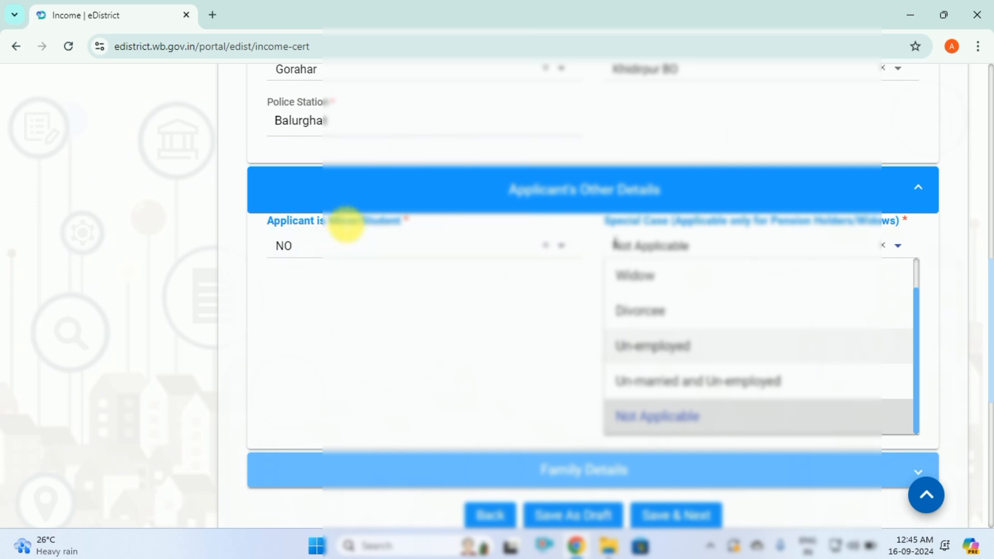
pyautogui.click(347, 223)
pyautogui.click(352, 236)
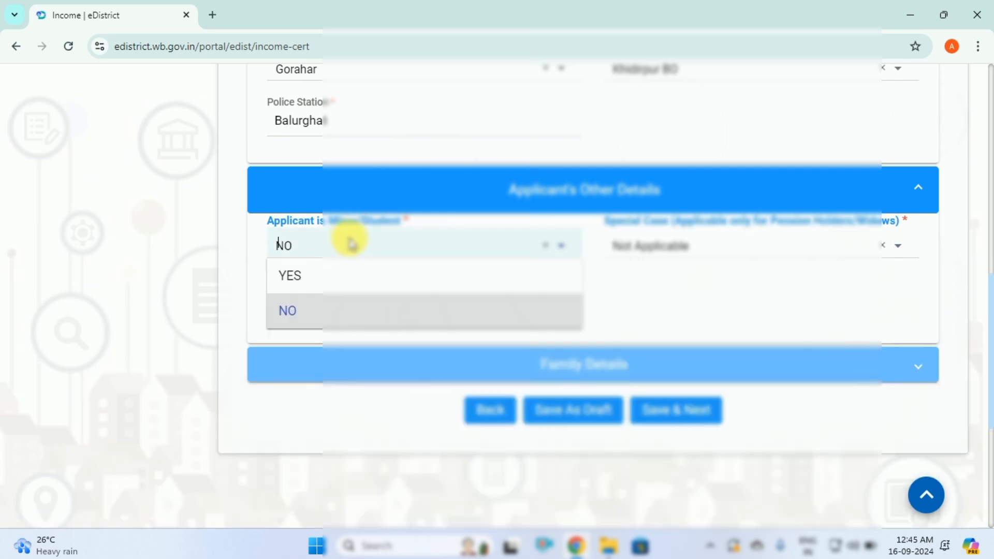
pyautogui.click(604, 288)
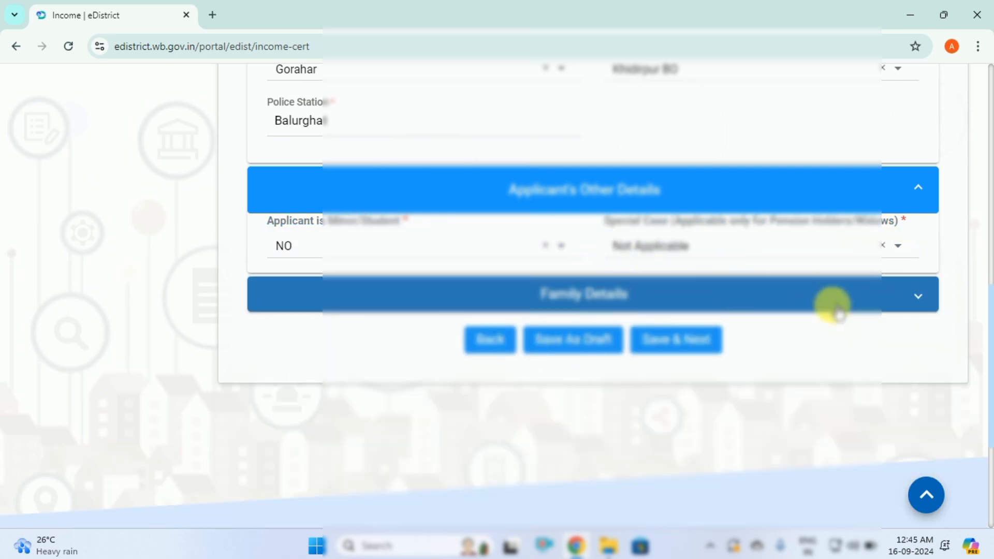
# Add a Family Details row for a guardian with Relationship set to Father and Salutation set to Mr.
pyautogui.click(570, 303)
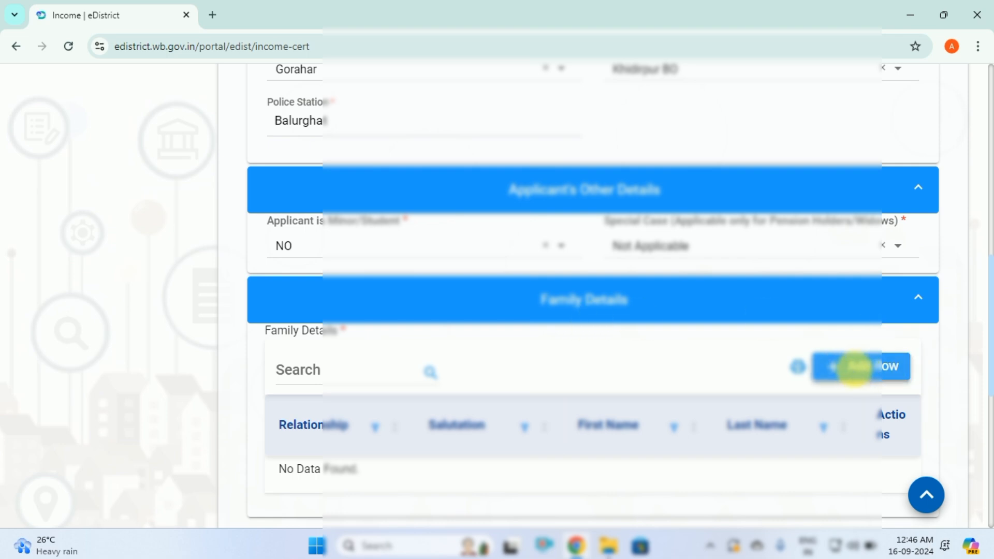
pyautogui.click(854, 368)
pyautogui.click(494, 395)
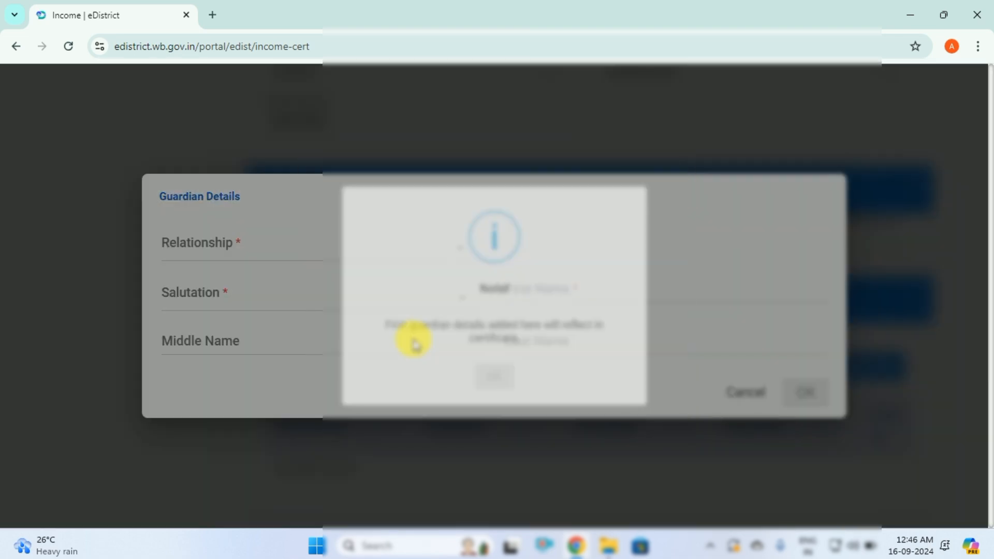
pyautogui.click(354, 261)
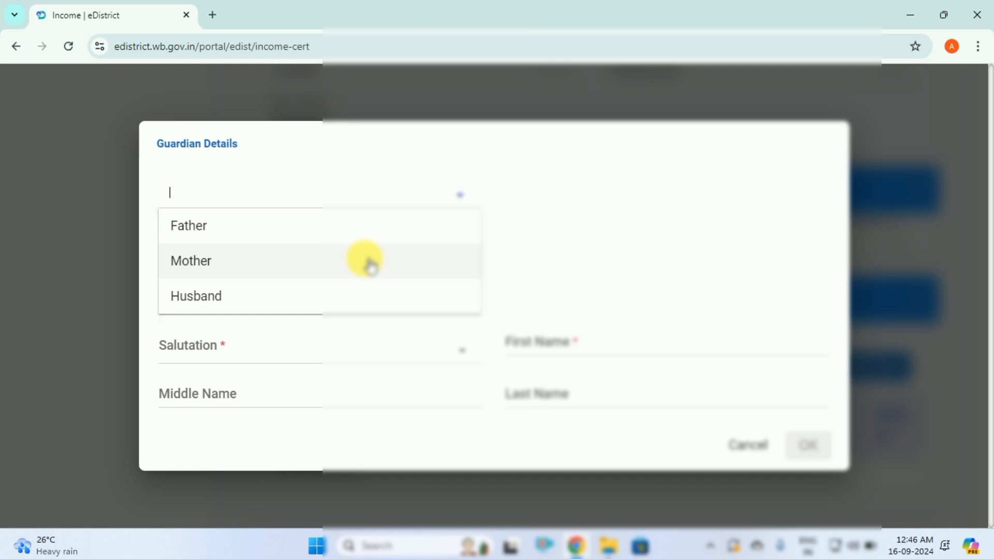
pyautogui.click(280, 234)
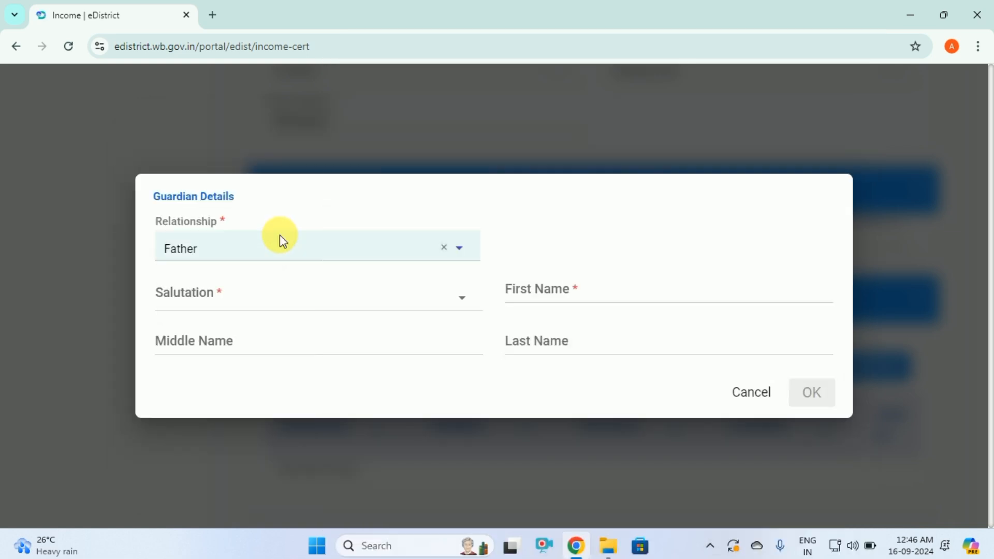
pyautogui.click(218, 298)
pyautogui.click(317, 254)
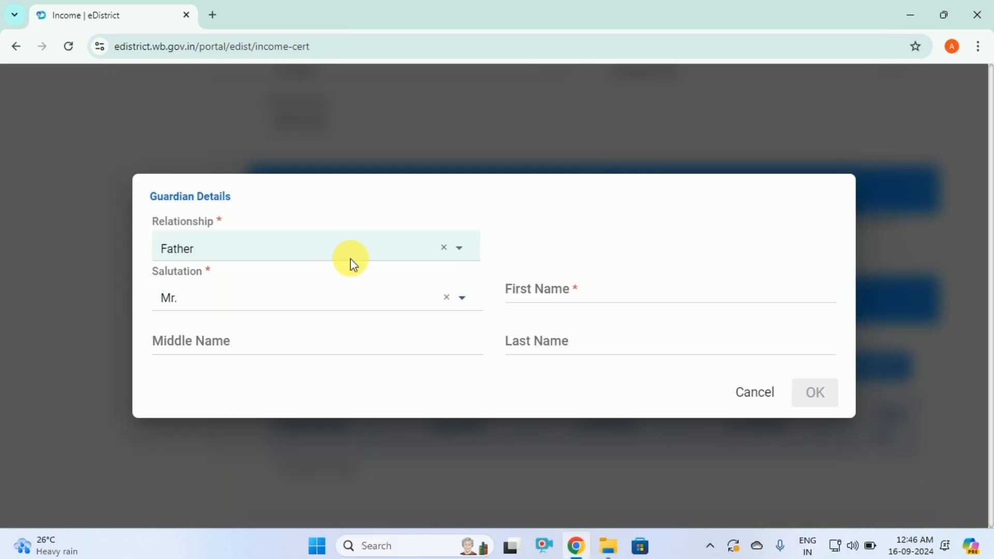
pyautogui.click(574, 295)
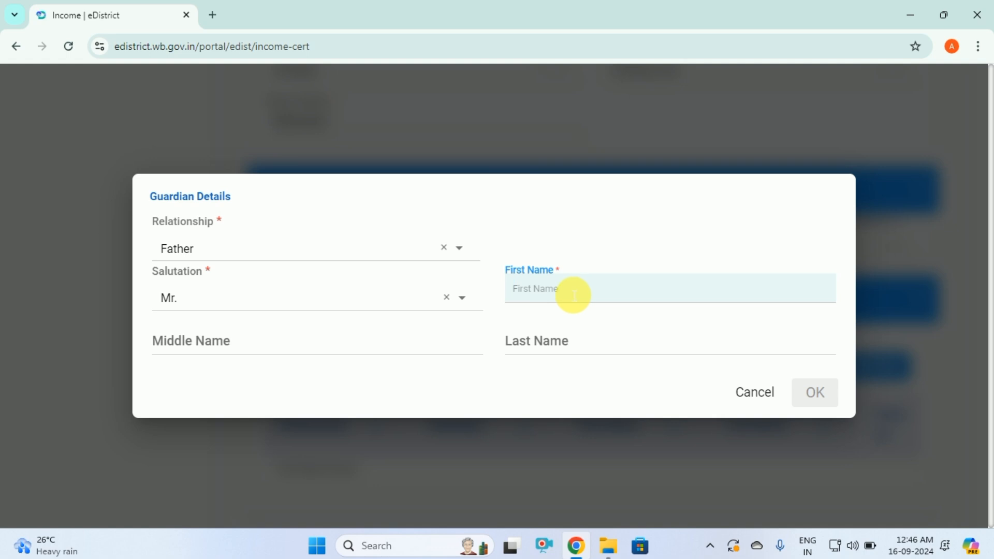
pyautogui.click(213, 303)
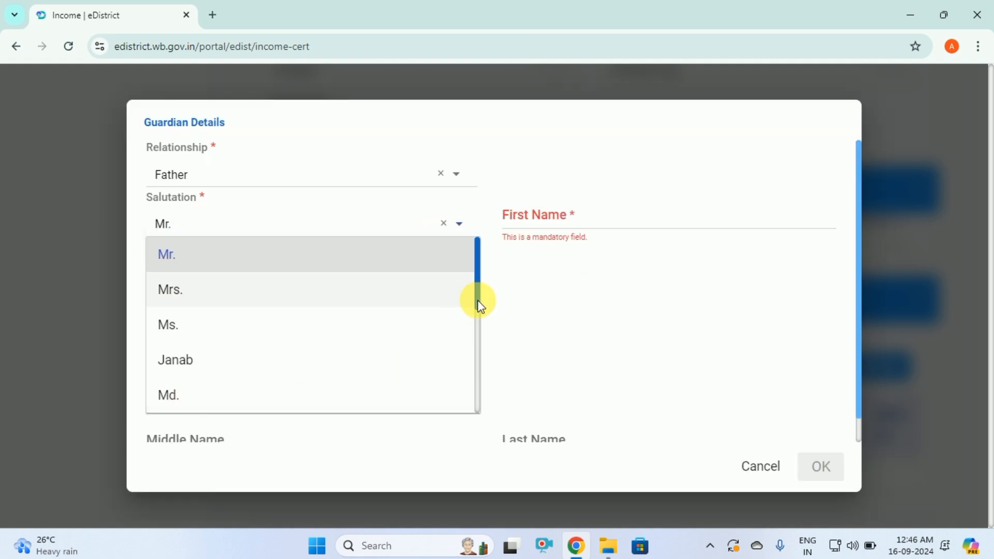
pyautogui.moveTo(475, 300); pyautogui.dragTo(475, 357)
pyautogui.moveTo(475, 358); pyautogui.dragTo(472, 424)
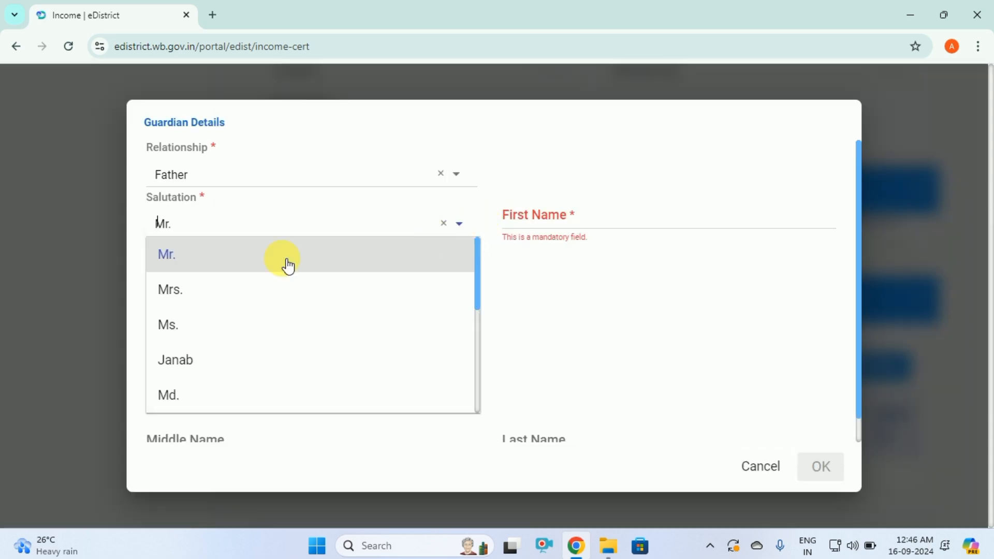
pyautogui.click(243, 262)
# Enter the guardian's first and last name, confirm the family row, and save to continue to the income details.
pyautogui.click(559, 284)
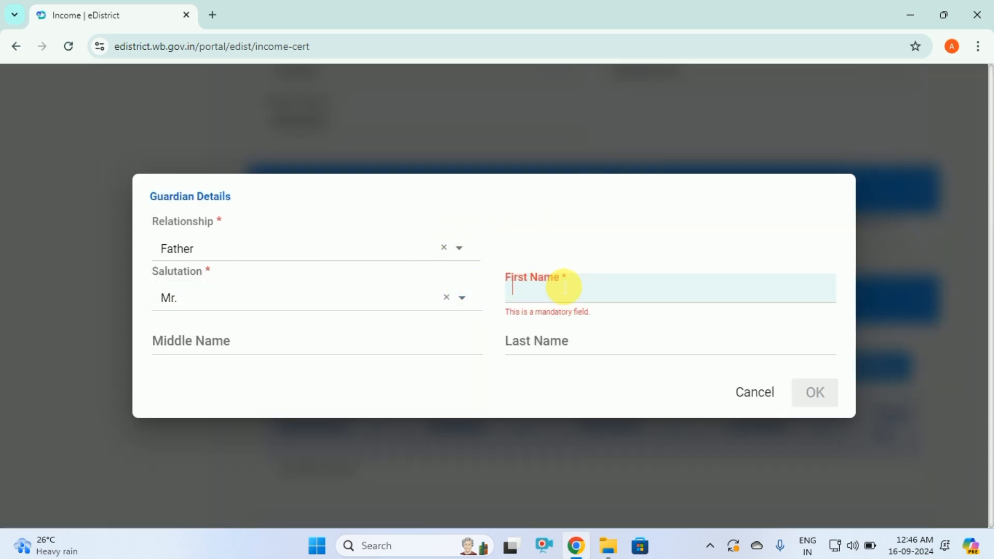
pyautogui.write('Mbllk')
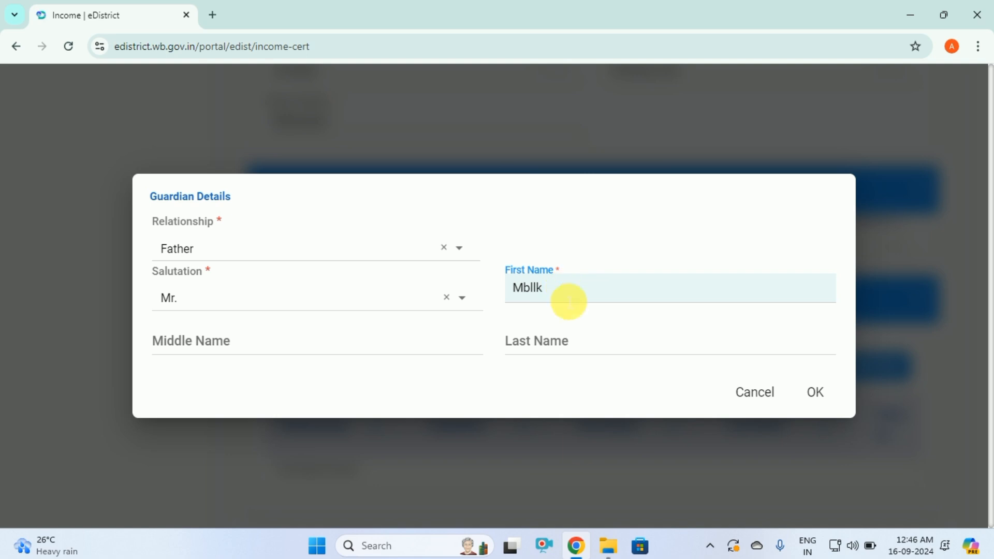
pyautogui.click(583, 352)
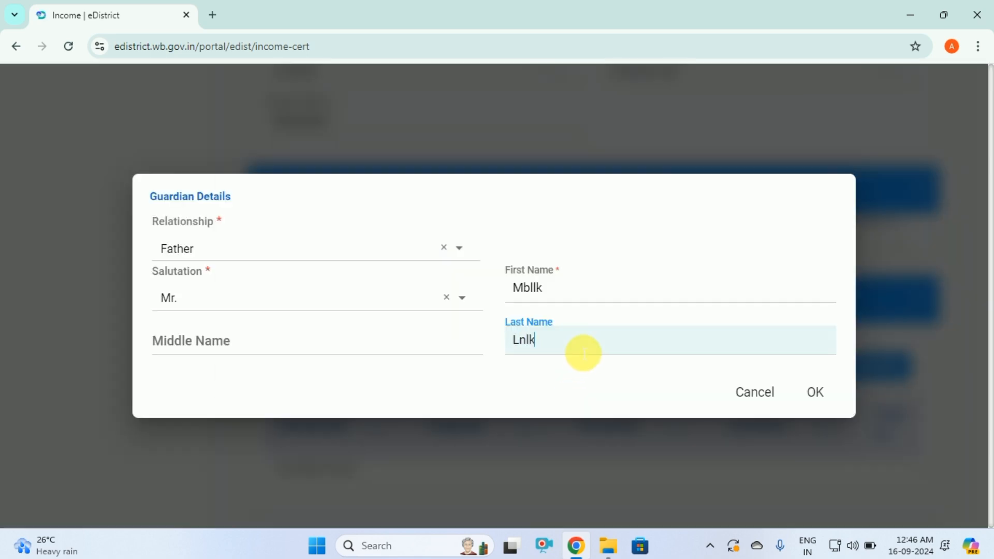
pyautogui.click(821, 400)
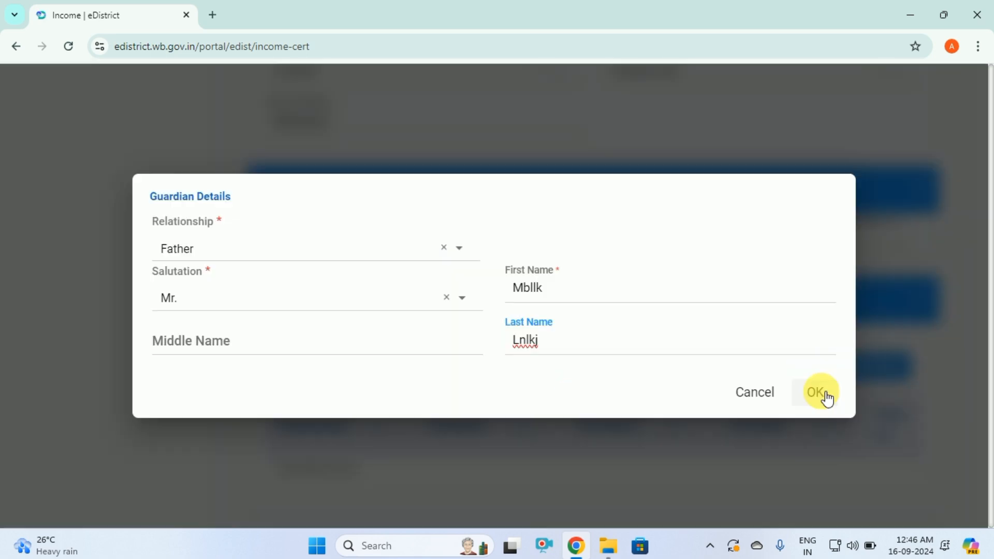
pyautogui.scroll(-3, 980, 332)
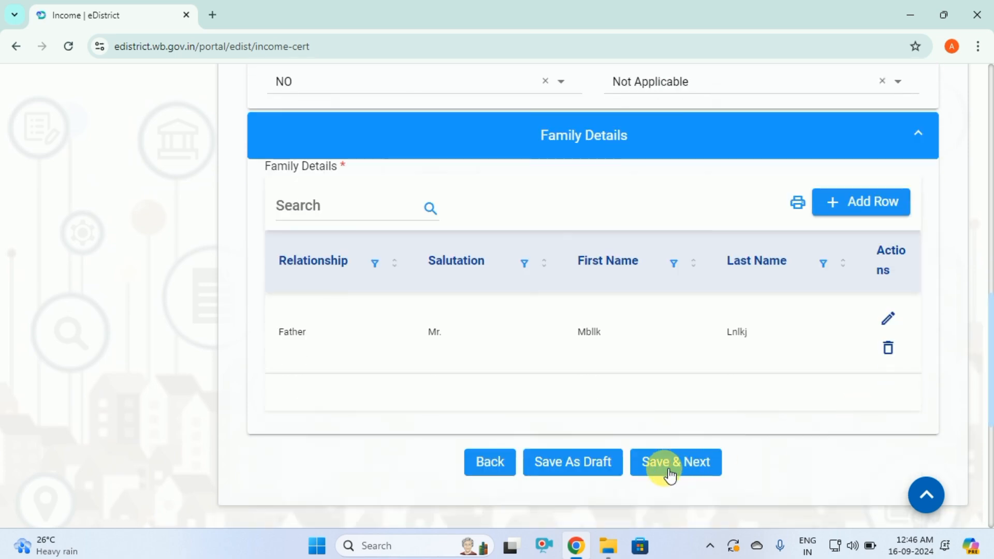
pyautogui.click(682, 462)
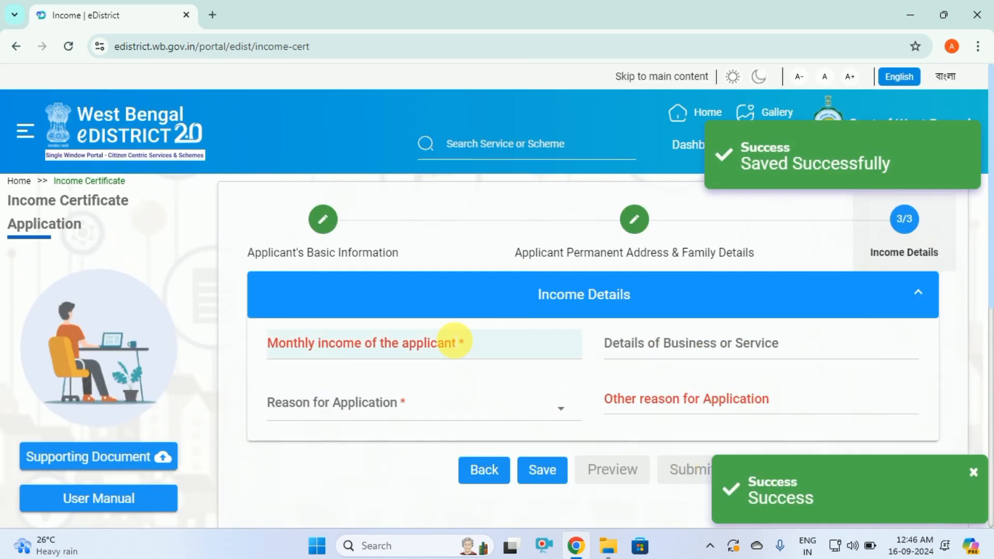
# Set the applicant's monthly income to 6000 and the Reason for Application to Other, and save the income details.
pyautogui.click(452, 341)
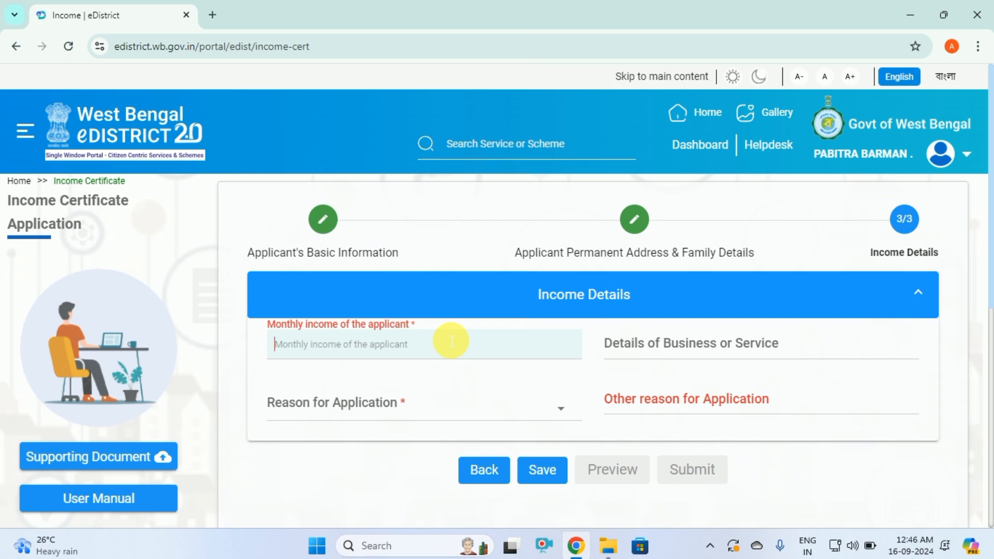
pyautogui.click(451, 341)
pyautogui.write('6')
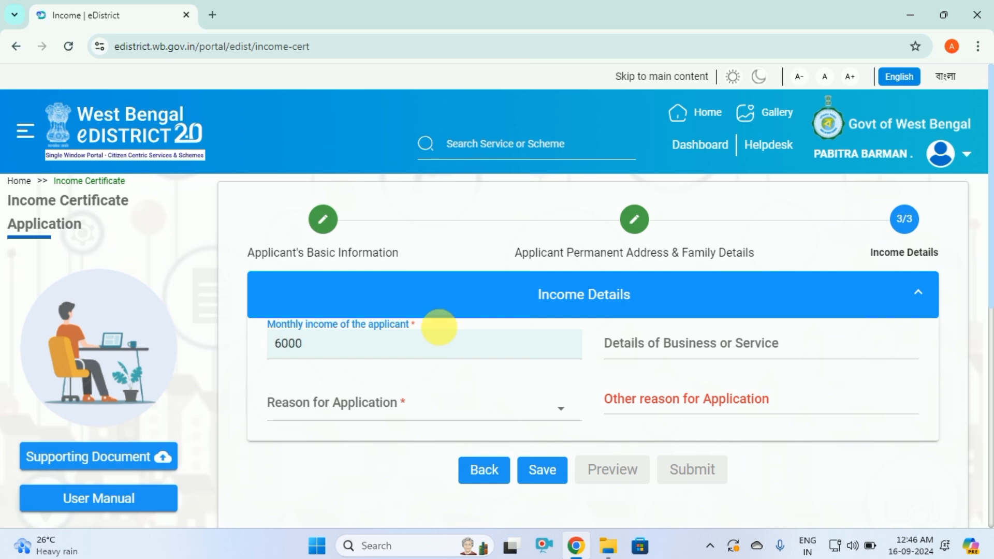
pyautogui.write('000')
pyautogui.click(383, 415)
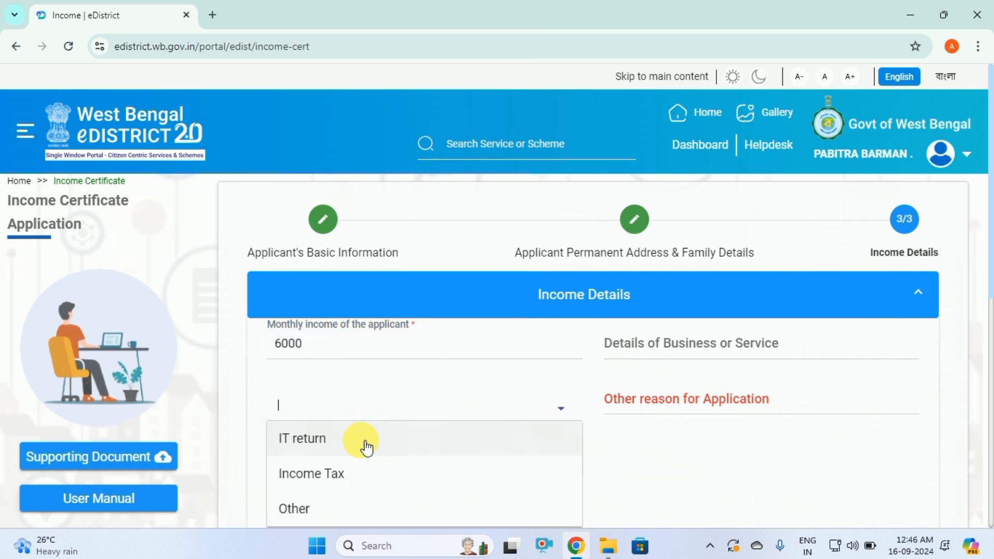
pyautogui.click(307, 510)
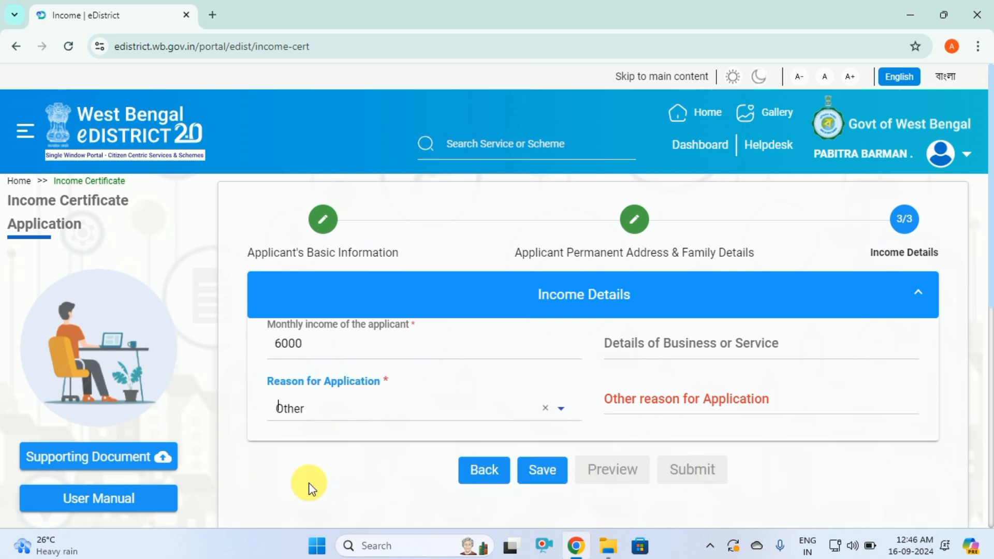
pyautogui.click(539, 473)
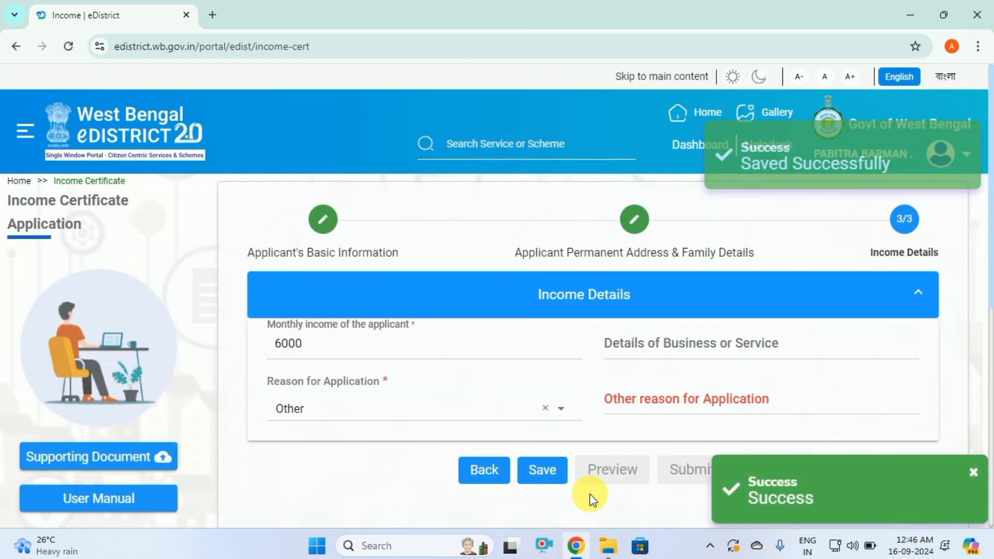
pyautogui.click(542, 478)
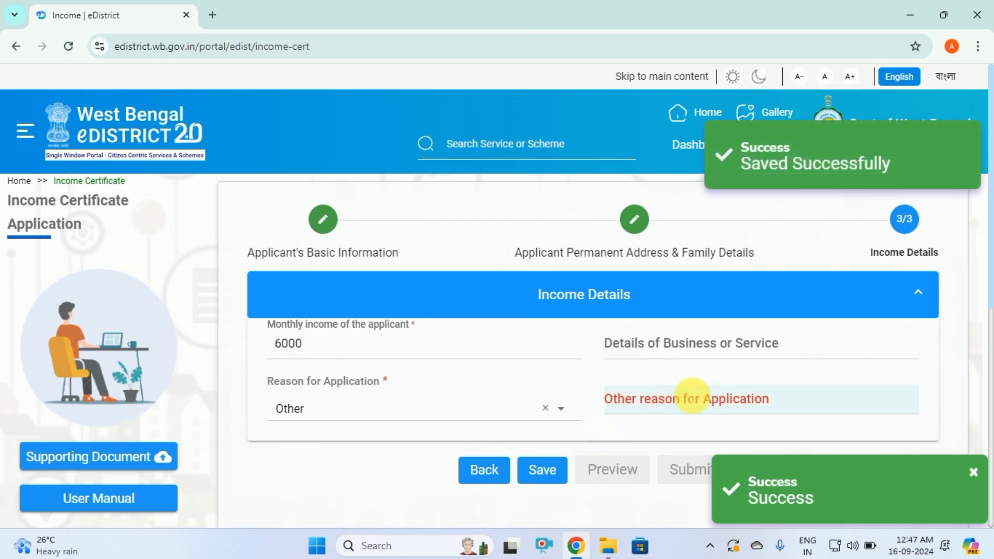
# Fill in Other reason for Application with "scholrship" and save the income details again.
pyautogui.click(692, 396)
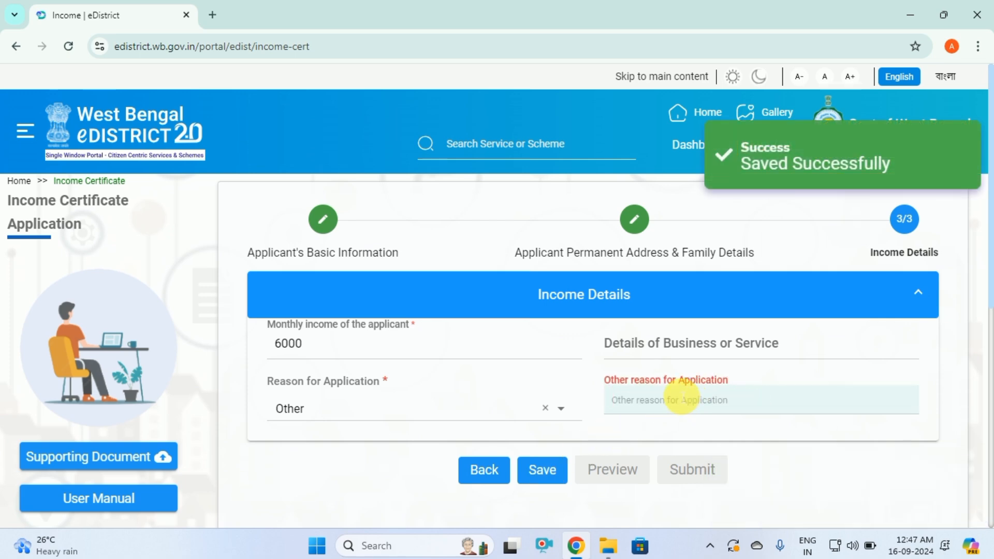
pyautogui.write('schol')
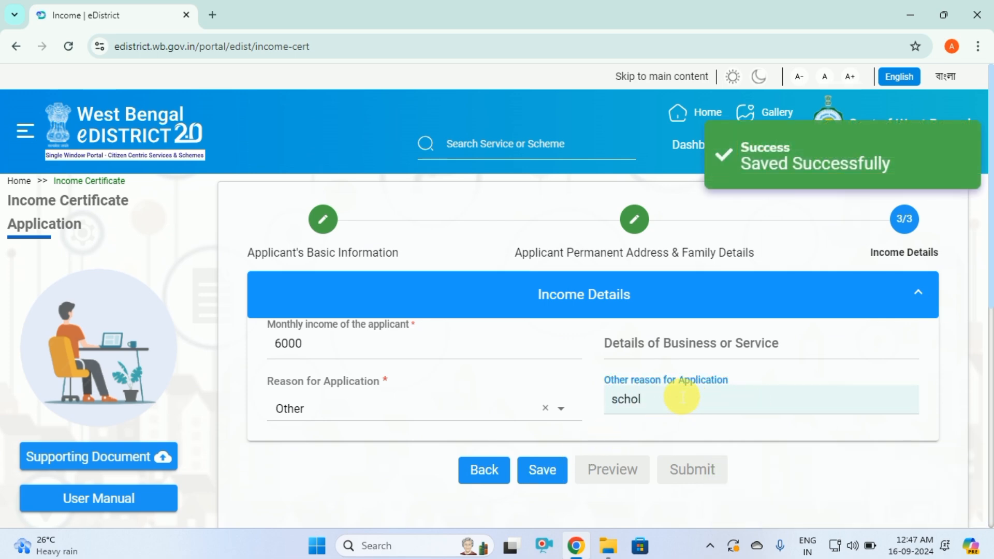
pyautogui.write('rship')
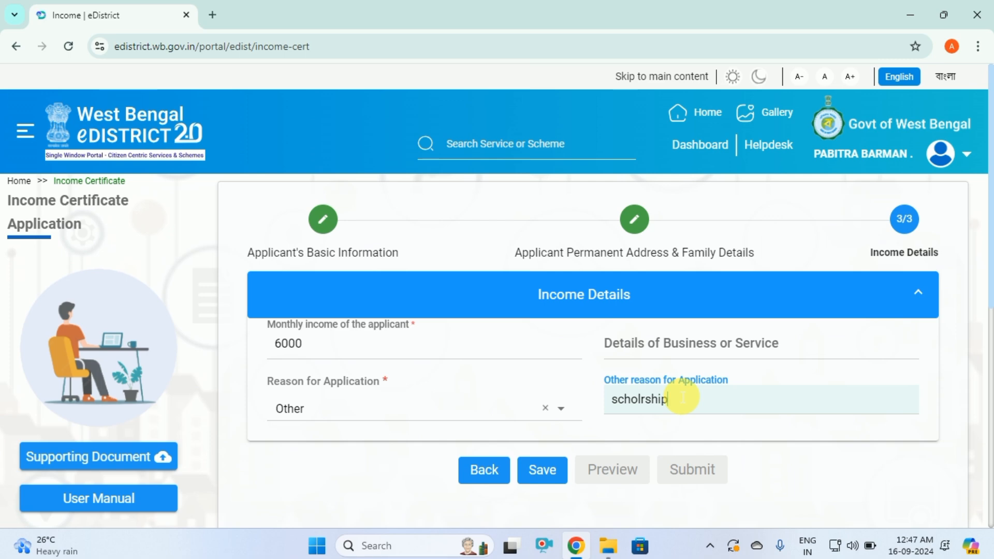
pyautogui.click(542, 469)
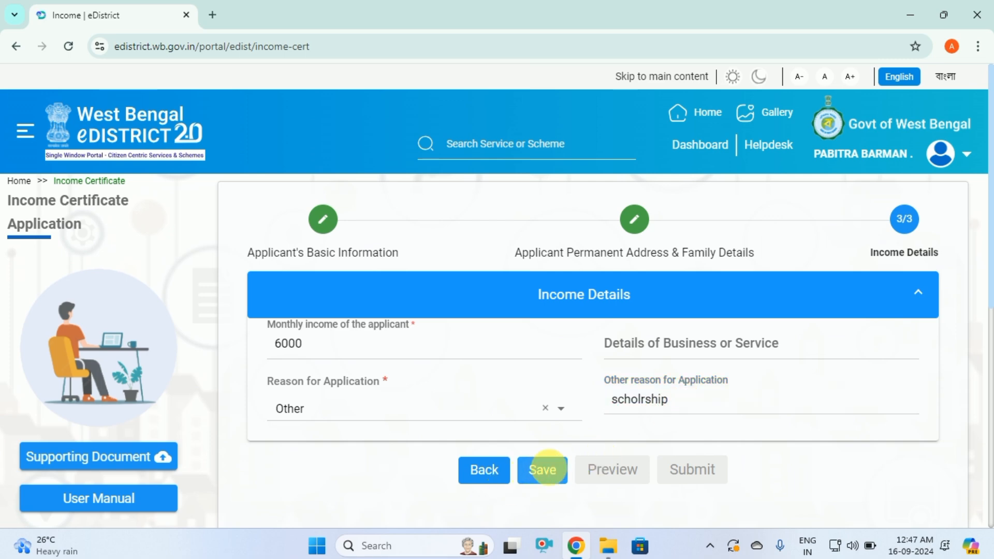
# Preview the application, close the preview, and submit the application to reach the supporting documents.
pyautogui.click(633, 475)
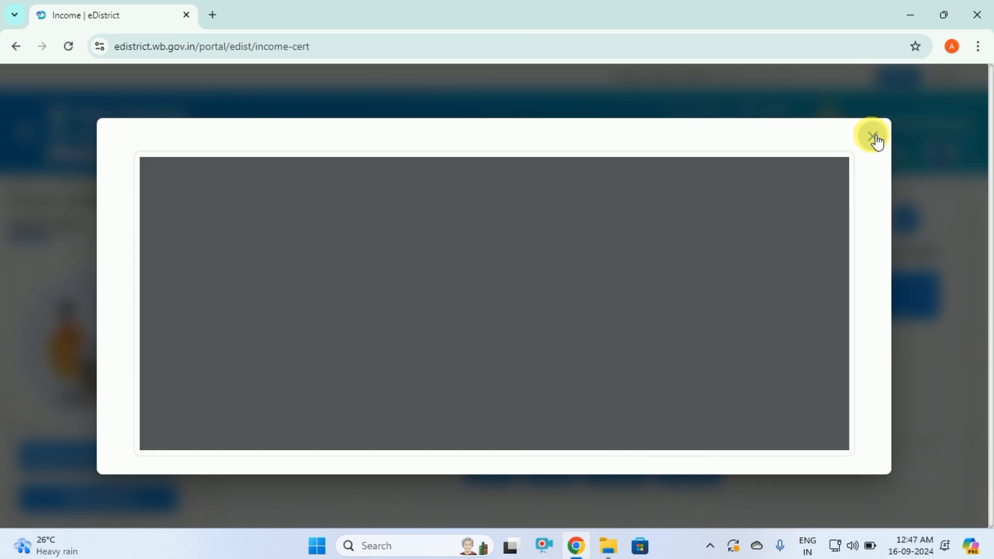
pyautogui.click(876, 140)
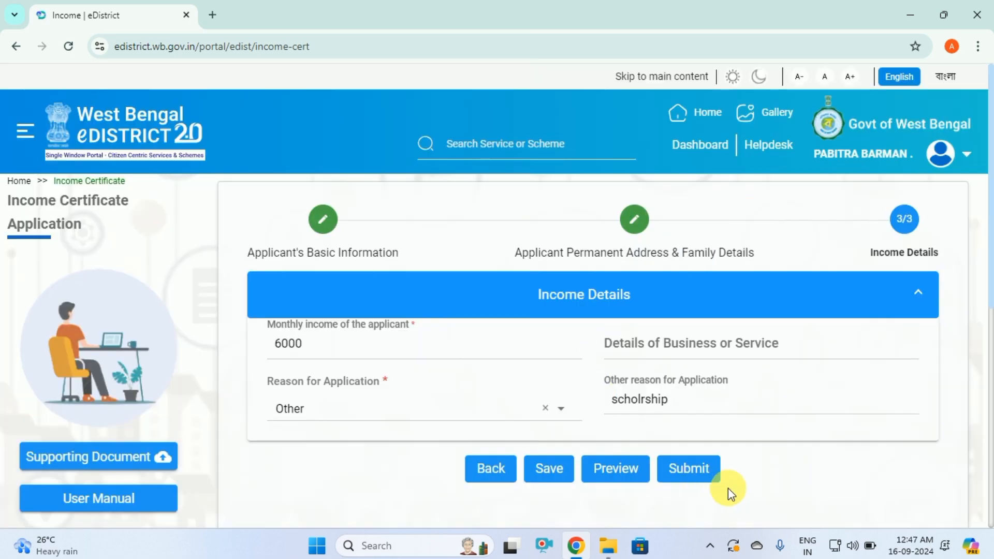
pyautogui.click(701, 473)
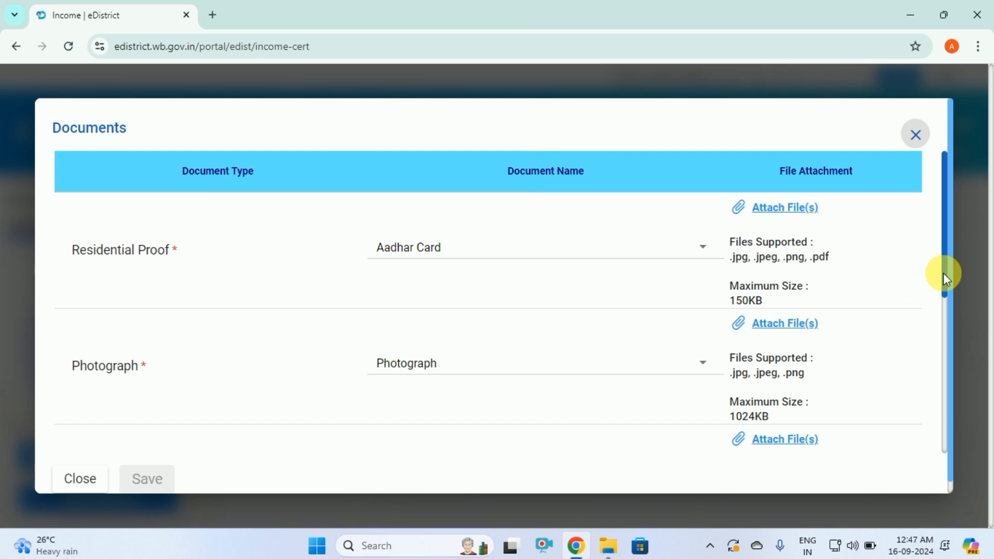
# Review the document options available for Residential Proof, keeping Aadhar Card selected.
pyautogui.moveTo(943, 272); pyautogui.dragTo(948, 301)
pyautogui.click(700, 193)
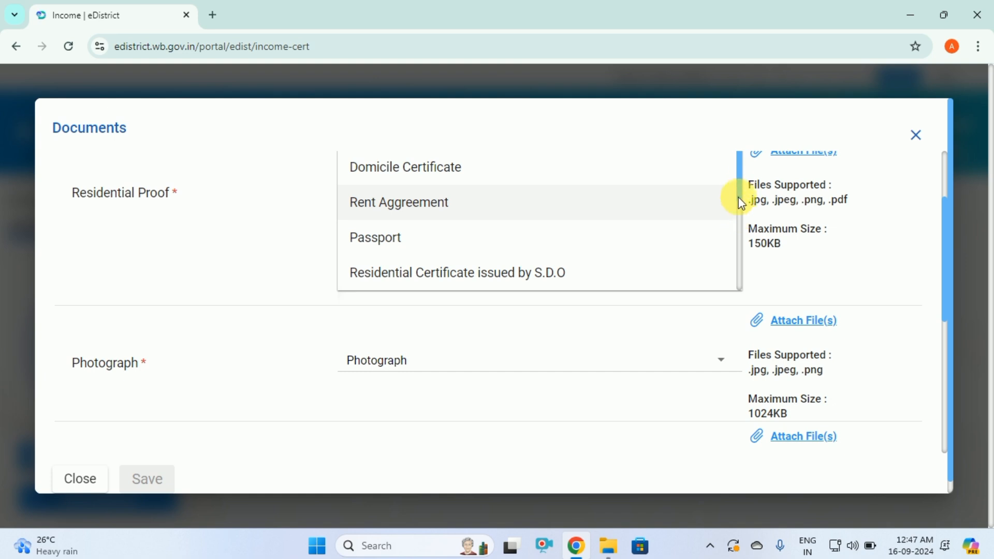
pyautogui.moveTo(739, 195); pyautogui.dragTo(750, 295)
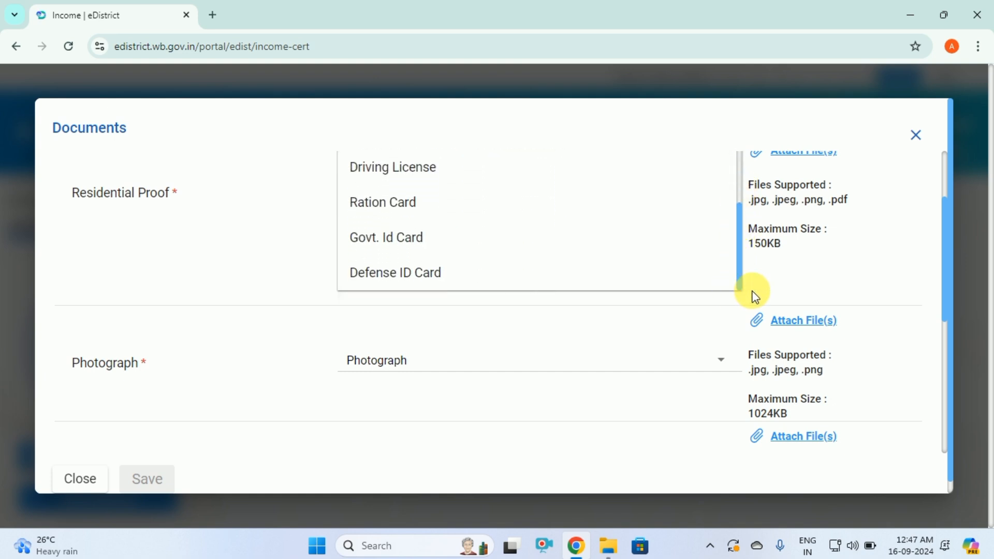
pyautogui.scroll(-1, 941, 310)
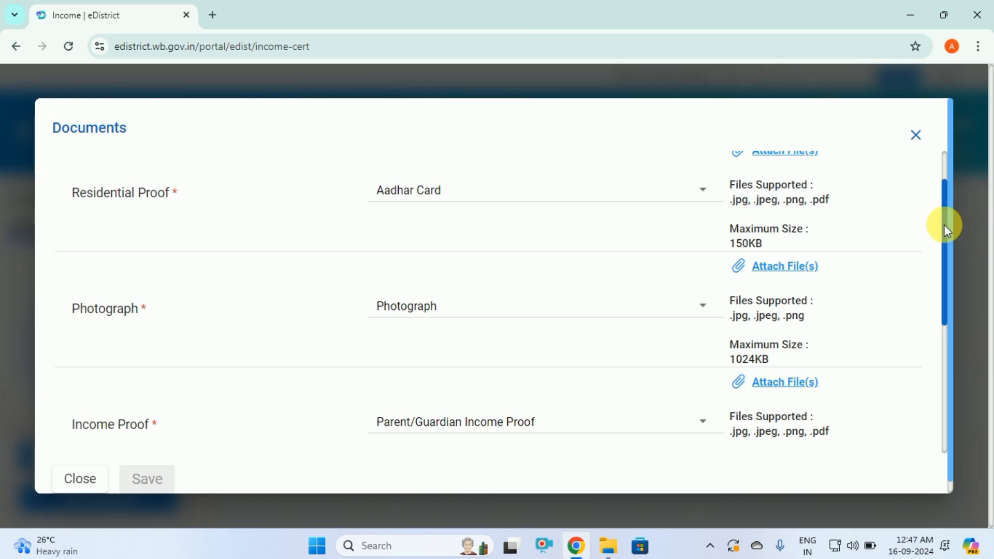
# Set the Income Proof document to Income proof from Gram Pradhan/Municipality Councilor and accept the declaration.
pyautogui.scroll(1, 944, 224)
pyautogui.scroll(-2, 936, 221)
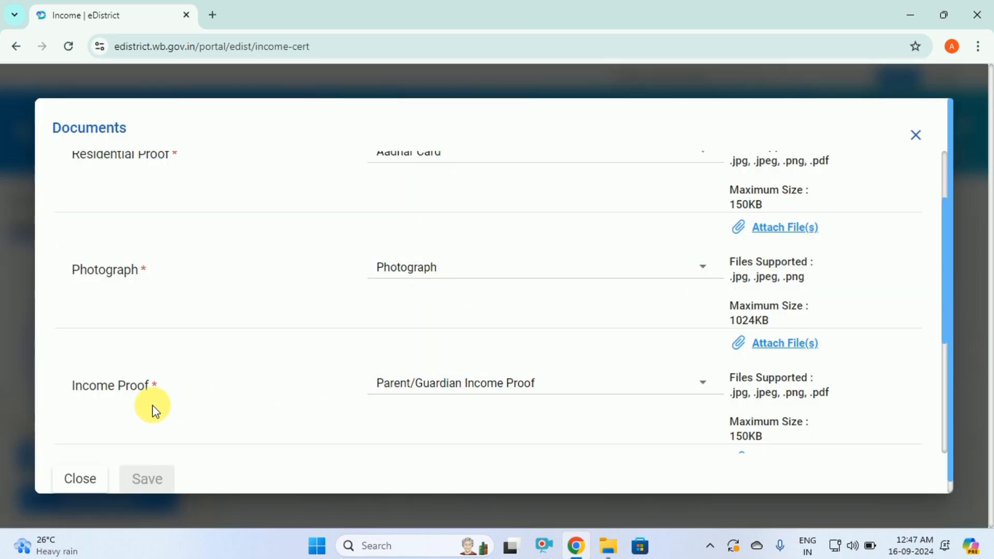
pyautogui.click(412, 386)
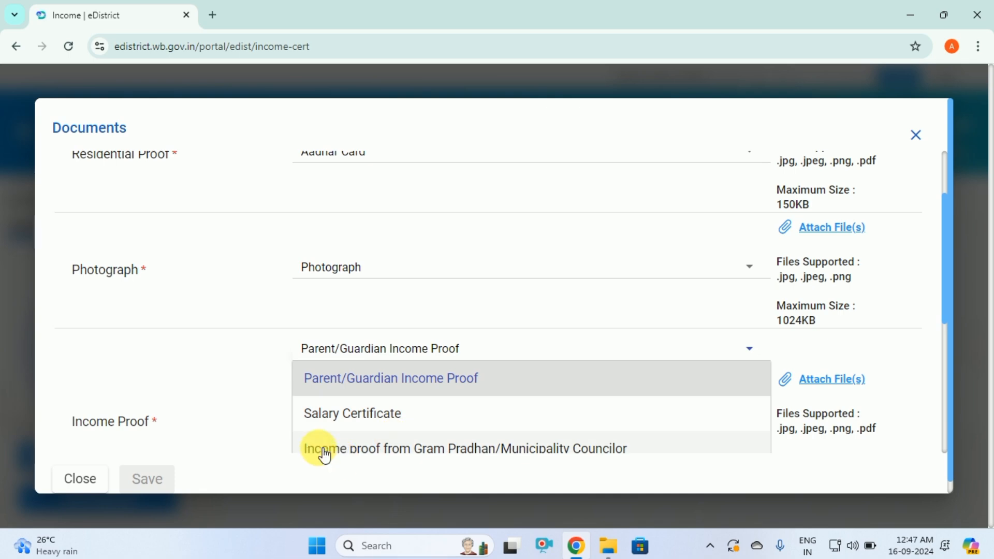
pyautogui.click(514, 448)
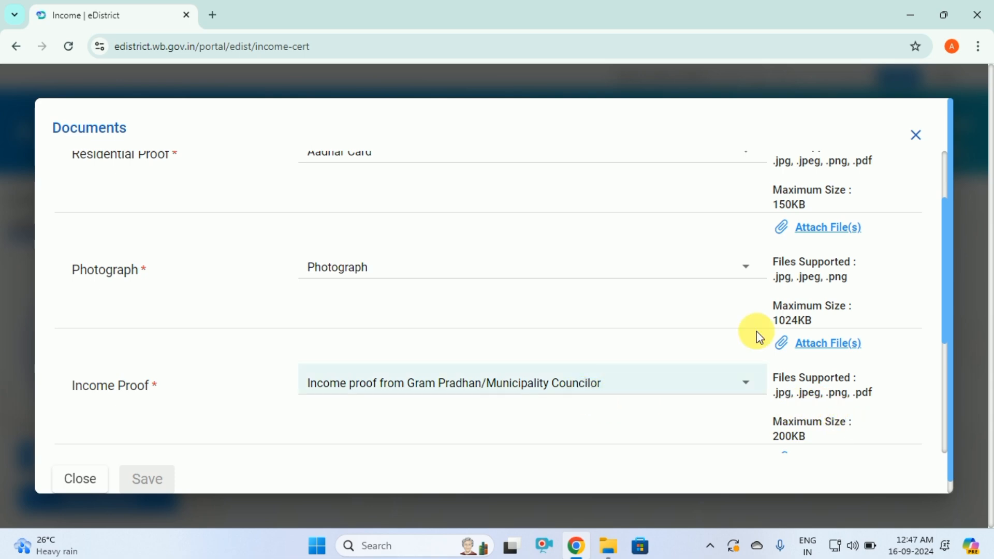
pyautogui.moveTo(949, 305); pyautogui.dragTo(950, 466)
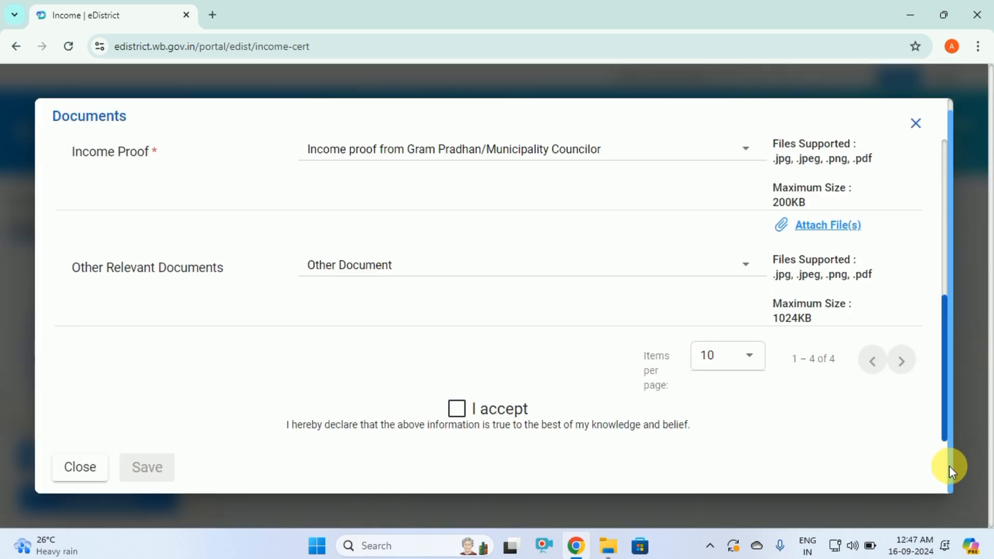
pyautogui.click(456, 408)
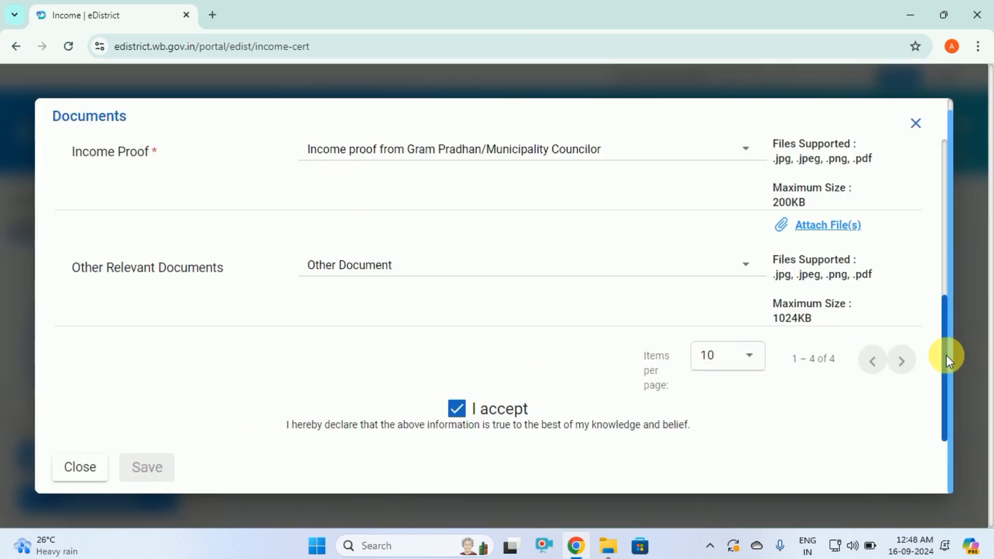
# Attach jpeg-optimizer_manualcertificate_1.jpg as the Residential Proof and Screenshot_1 as the Photograph.
pyautogui.moveTo(947, 355); pyautogui.dragTo(941, 195)
pyautogui.click(810, 197)
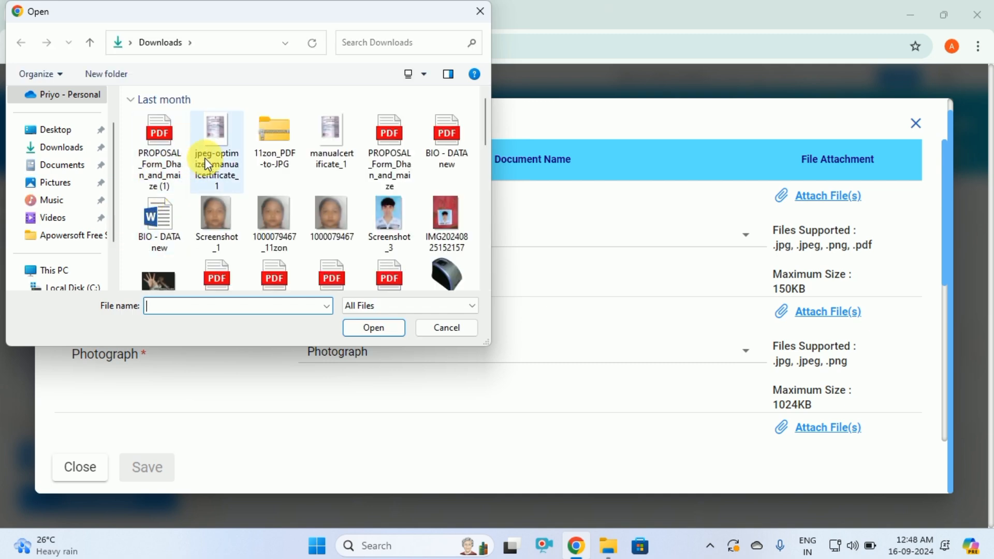
pyautogui.doubleClick(208, 164)
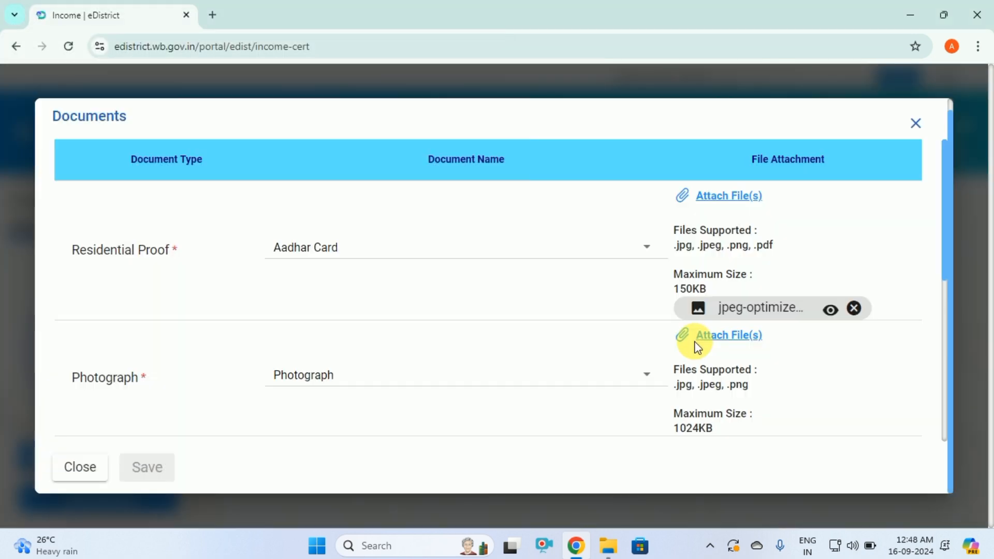
pyautogui.click(700, 337)
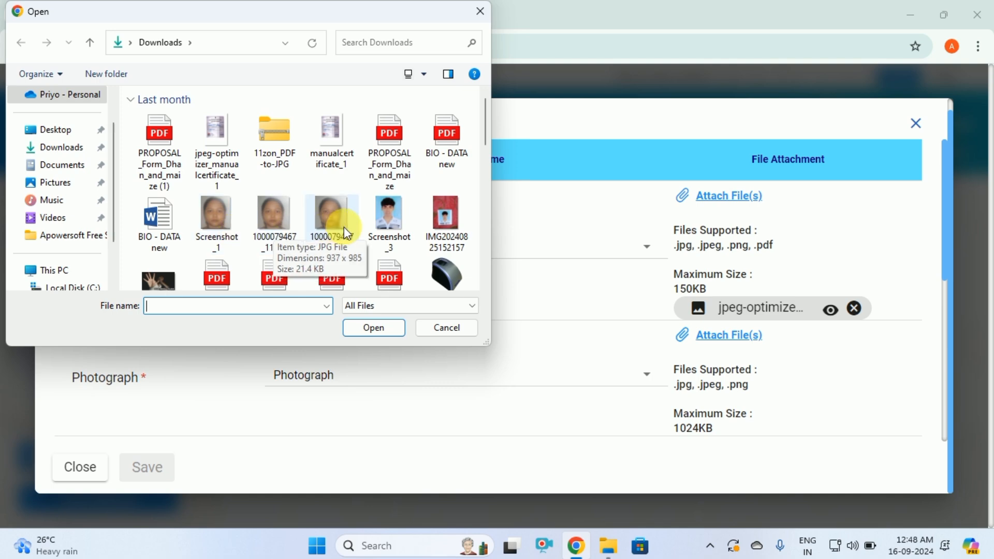
pyautogui.doubleClick(216, 229)
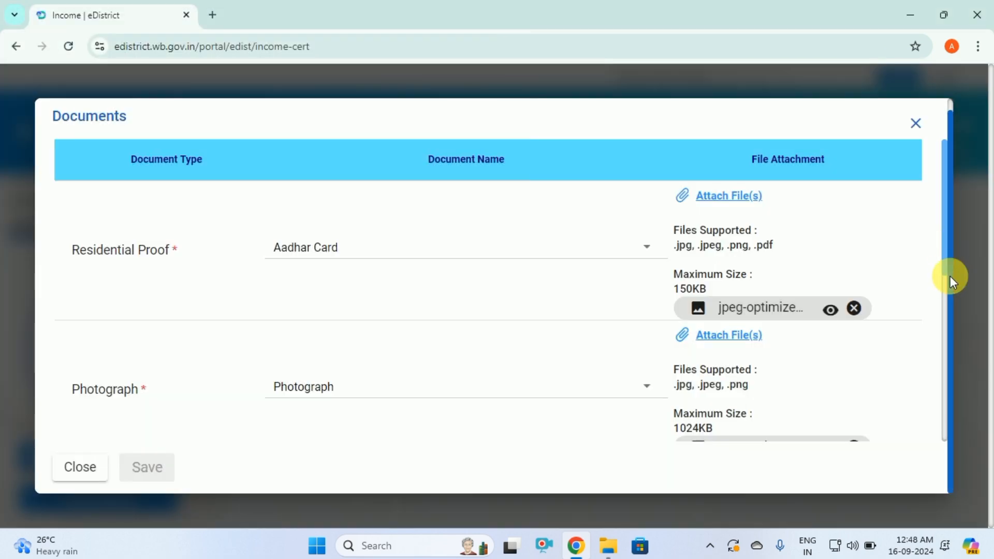
# Attach jpeg-optimizer_manualcertificate_1.jpg as the Income Proof.
pyautogui.moveTo(947, 264); pyautogui.dragTo(934, 434)
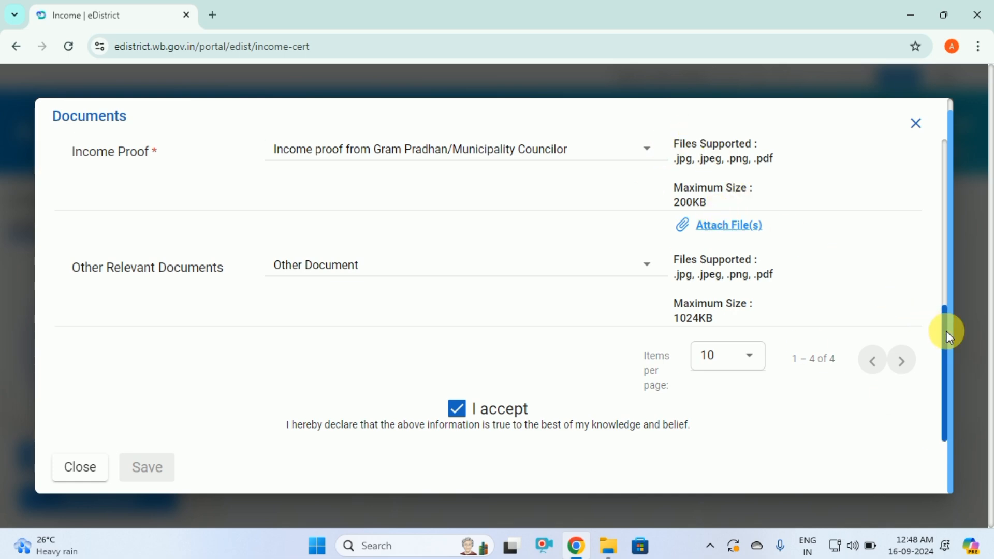
pyautogui.moveTo(947, 331); pyautogui.dragTo(935, 278)
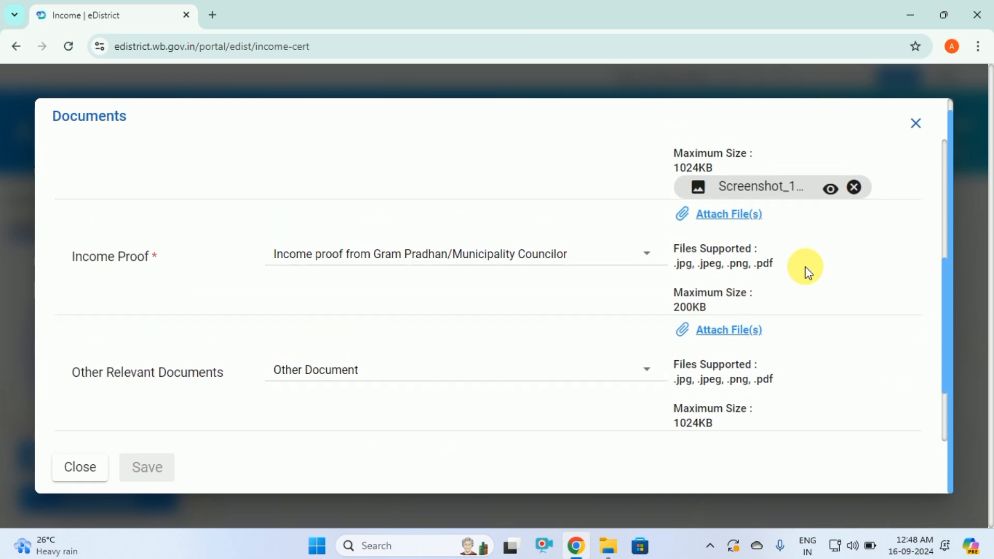
pyautogui.click(738, 221)
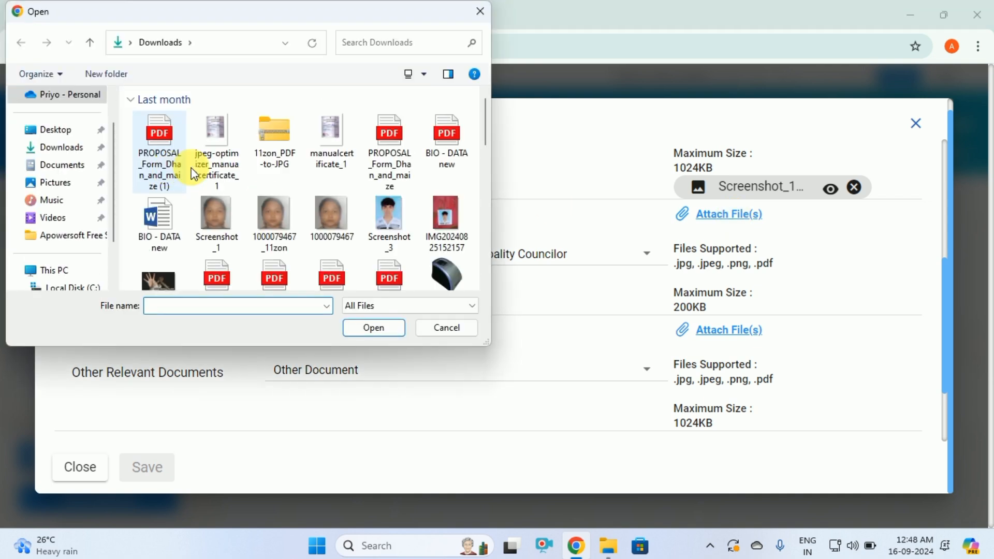
pyautogui.doubleClick(224, 164)
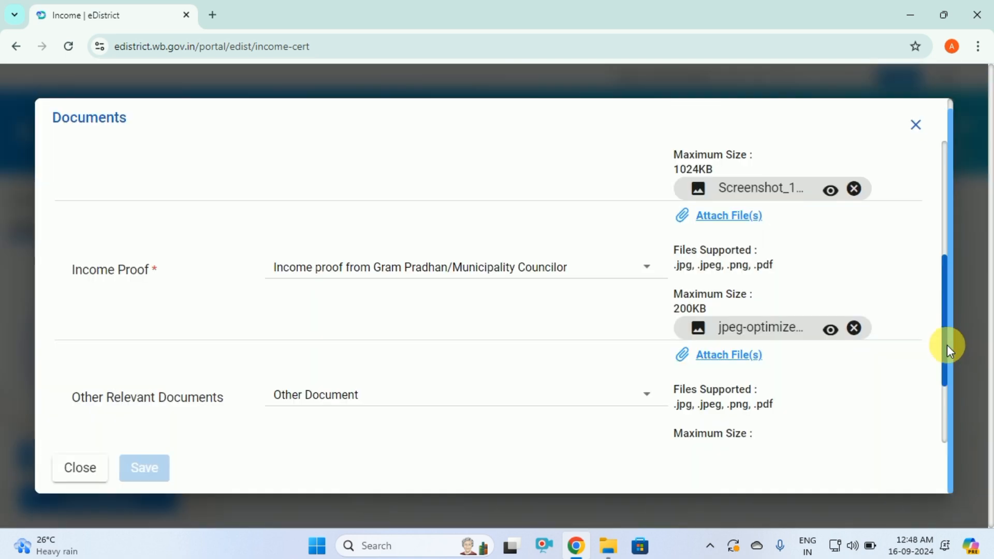
# Save the attached supporting documents and save the income details again.
pyautogui.moveTo(949, 350); pyautogui.dragTo(947, 400)
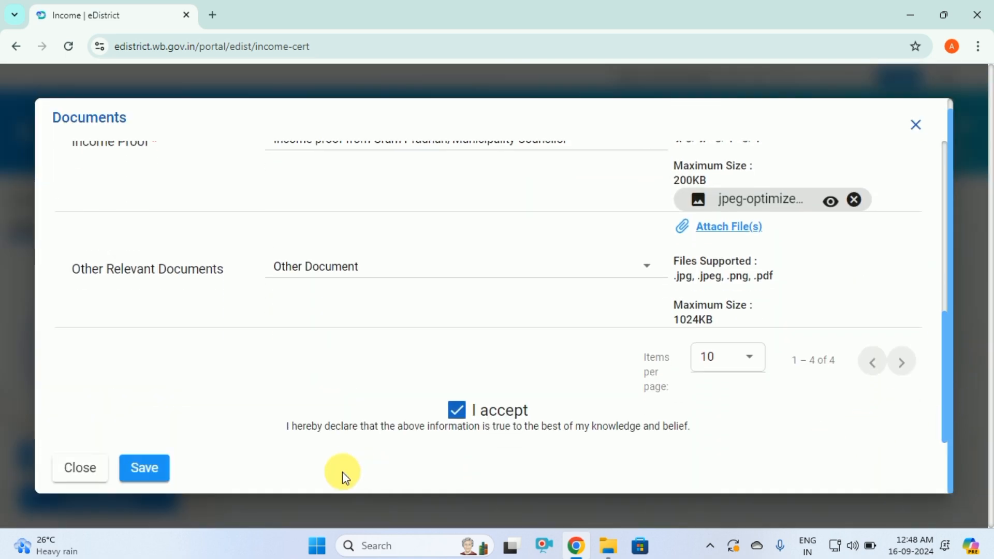
pyautogui.click(145, 468)
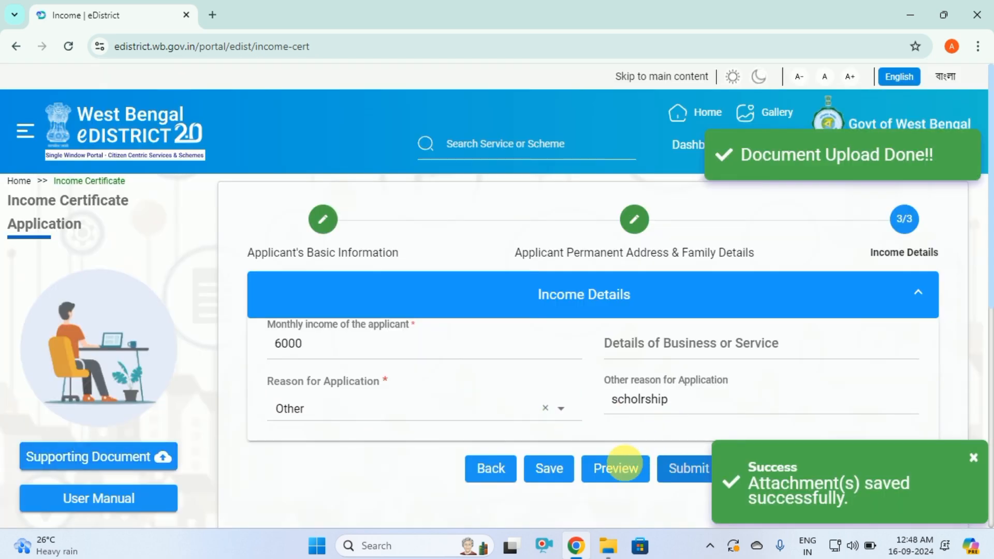
pyautogui.click(549, 469)
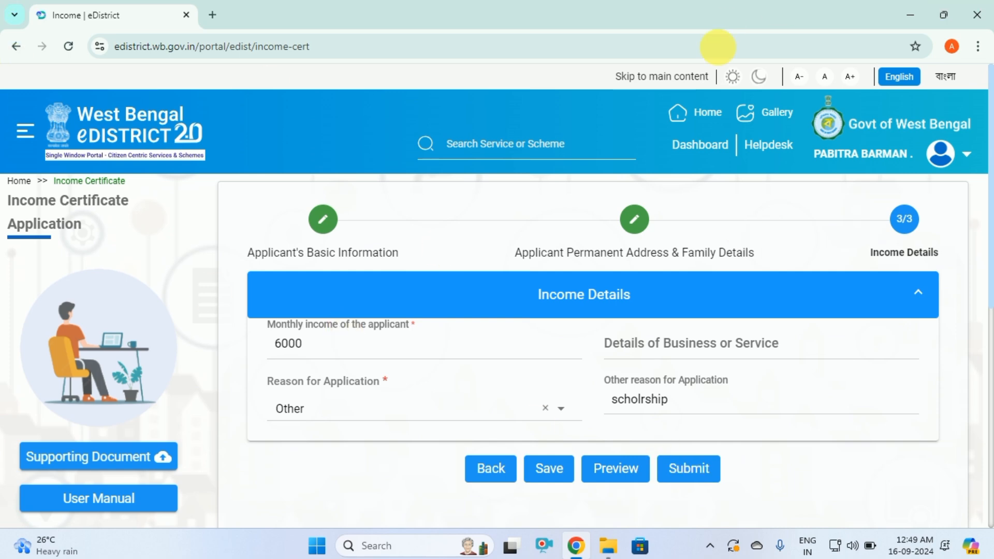
# Open the dashboard and view page 2 of the application list to check application statuses.
pyautogui.click(707, 144)
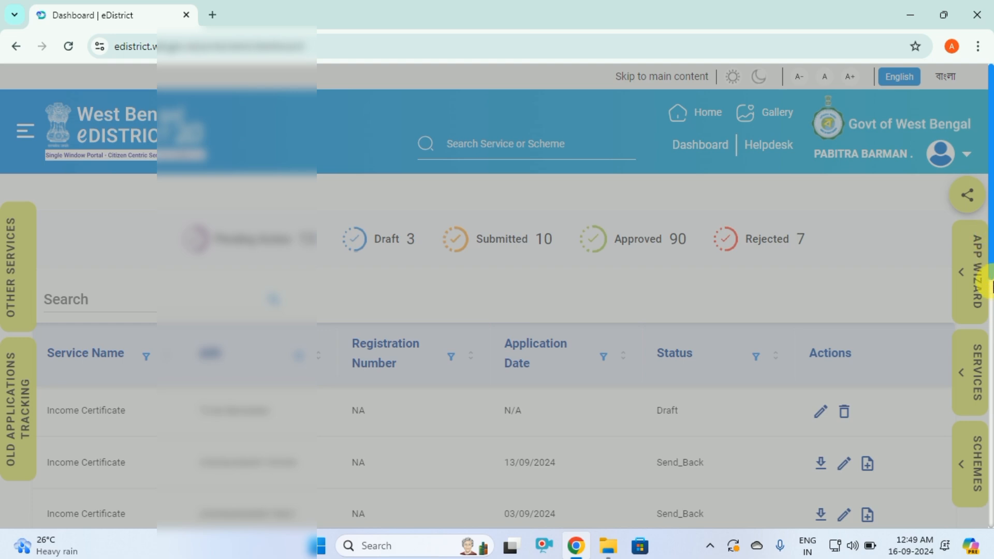
pyautogui.scroll(-4, 984, 259)
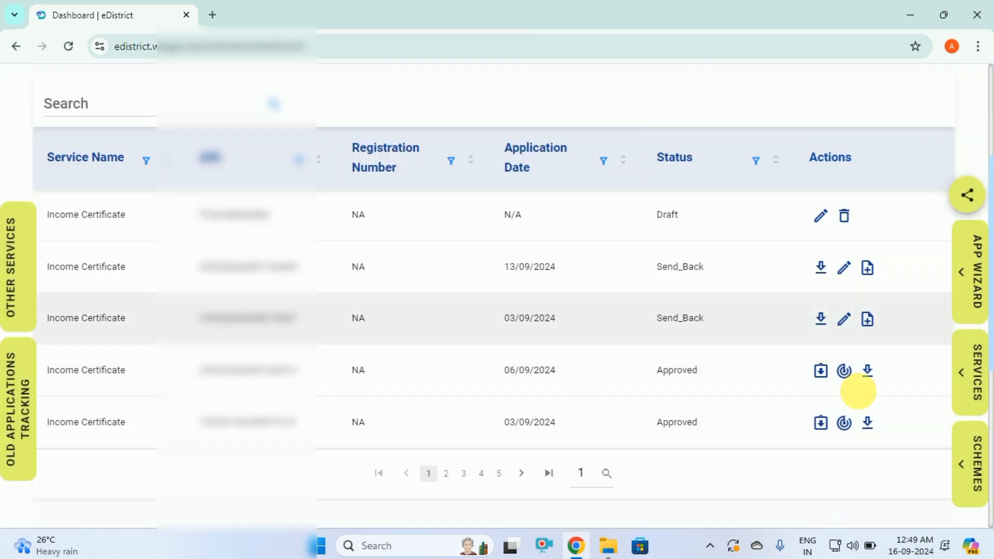
pyautogui.click(446, 474)
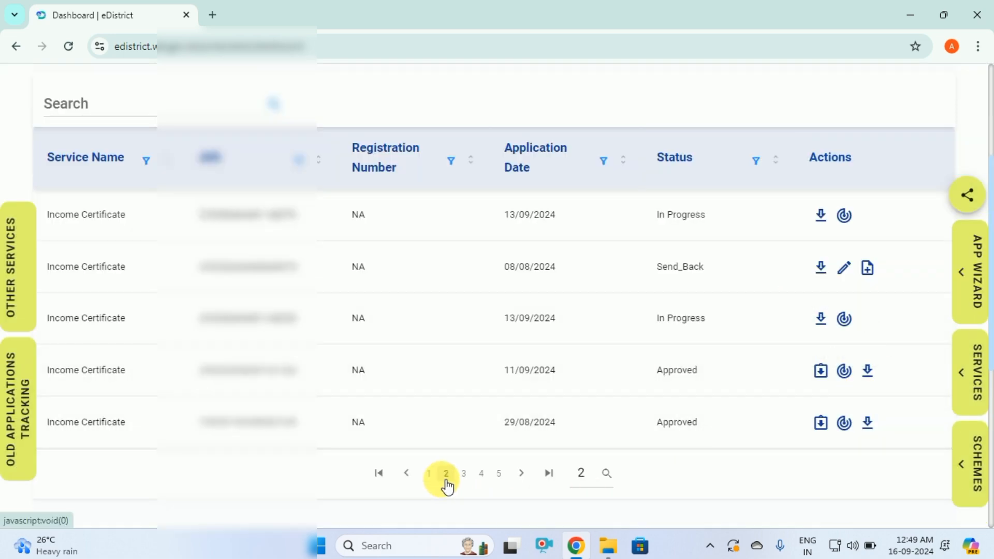